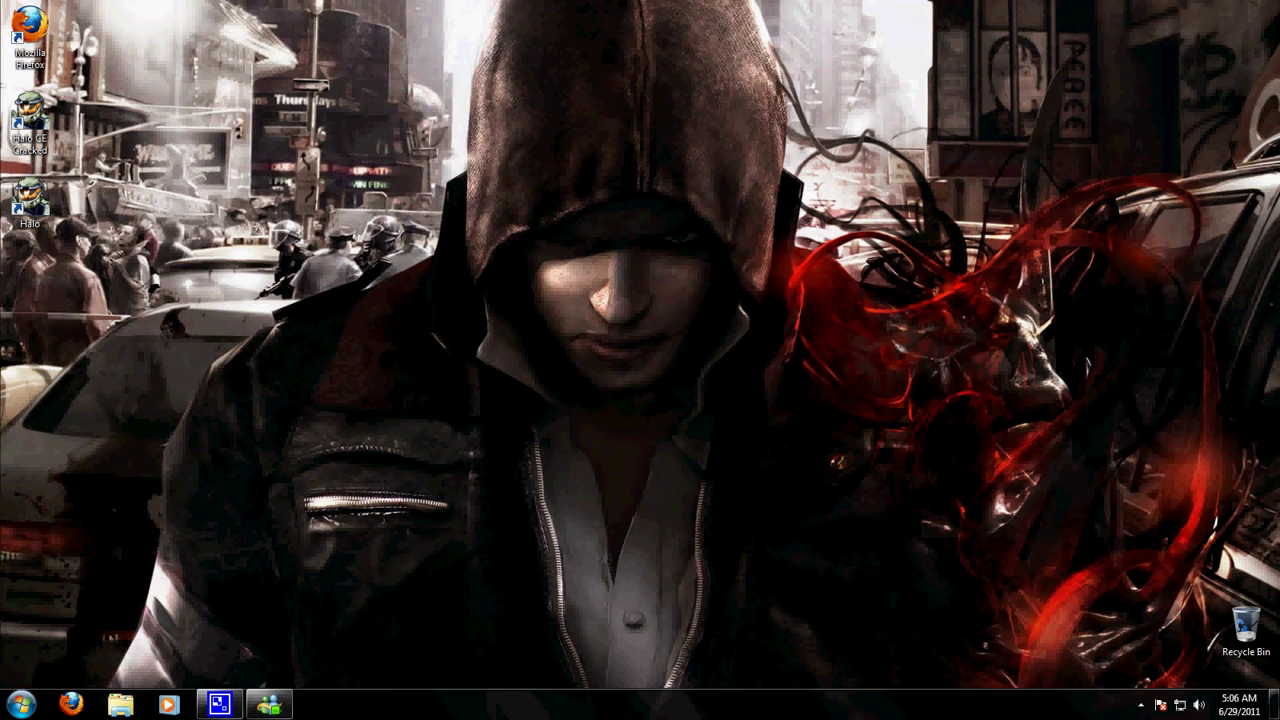
Step: Bring up AVG Internet Security from the hidden notification-area icons
{"action": "left_click", "coordinate": [1141, 706]}
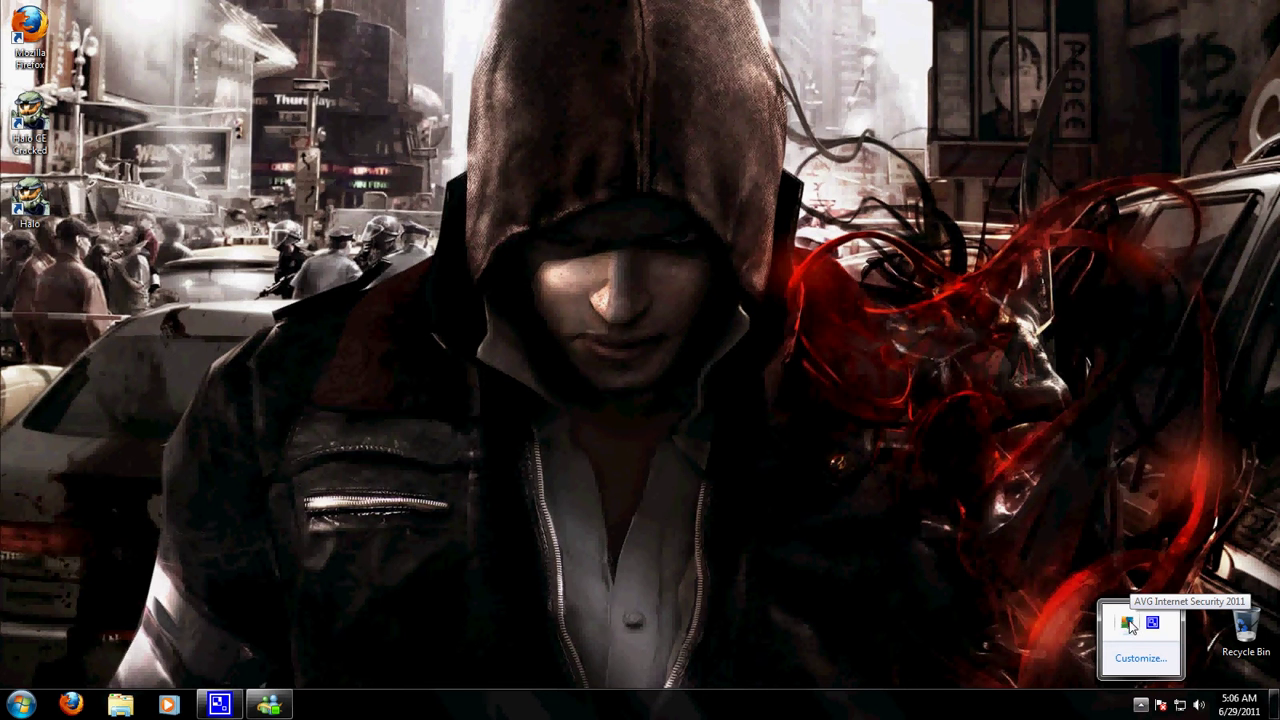
{"action": "left_click", "coordinate": [1141, 706]}
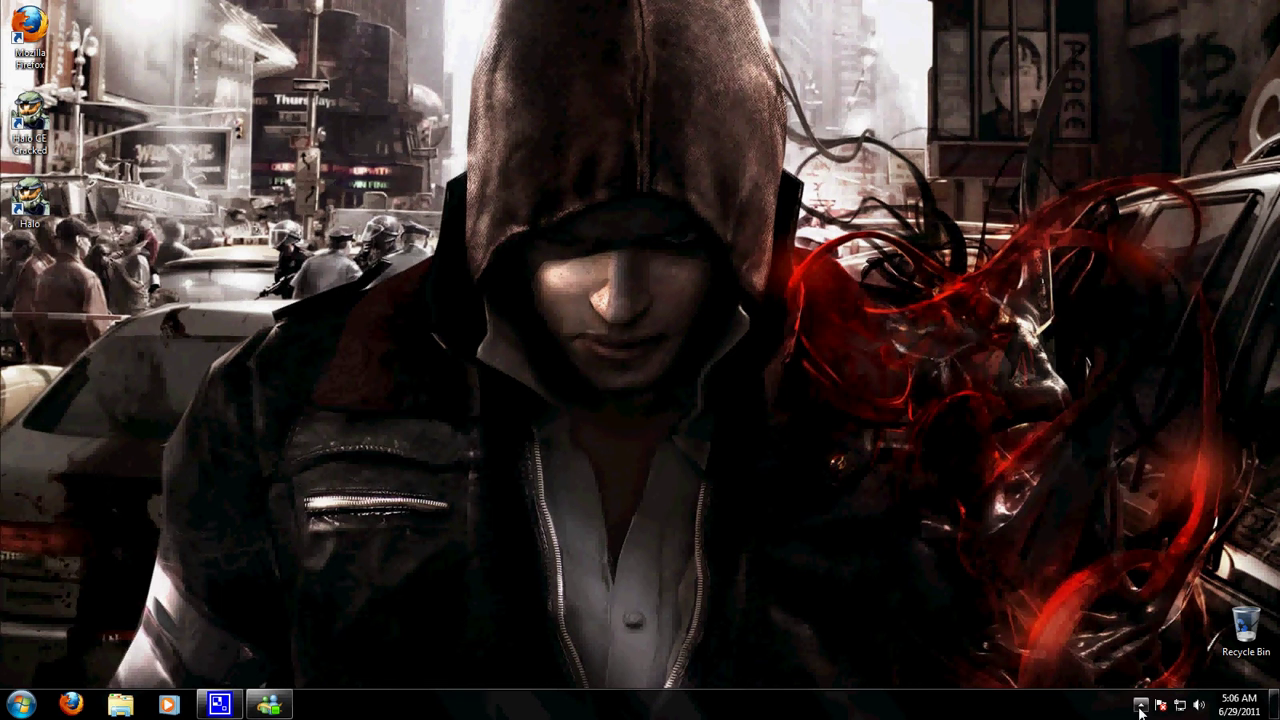
{"action": "left_click", "coordinate": [1141, 706]}
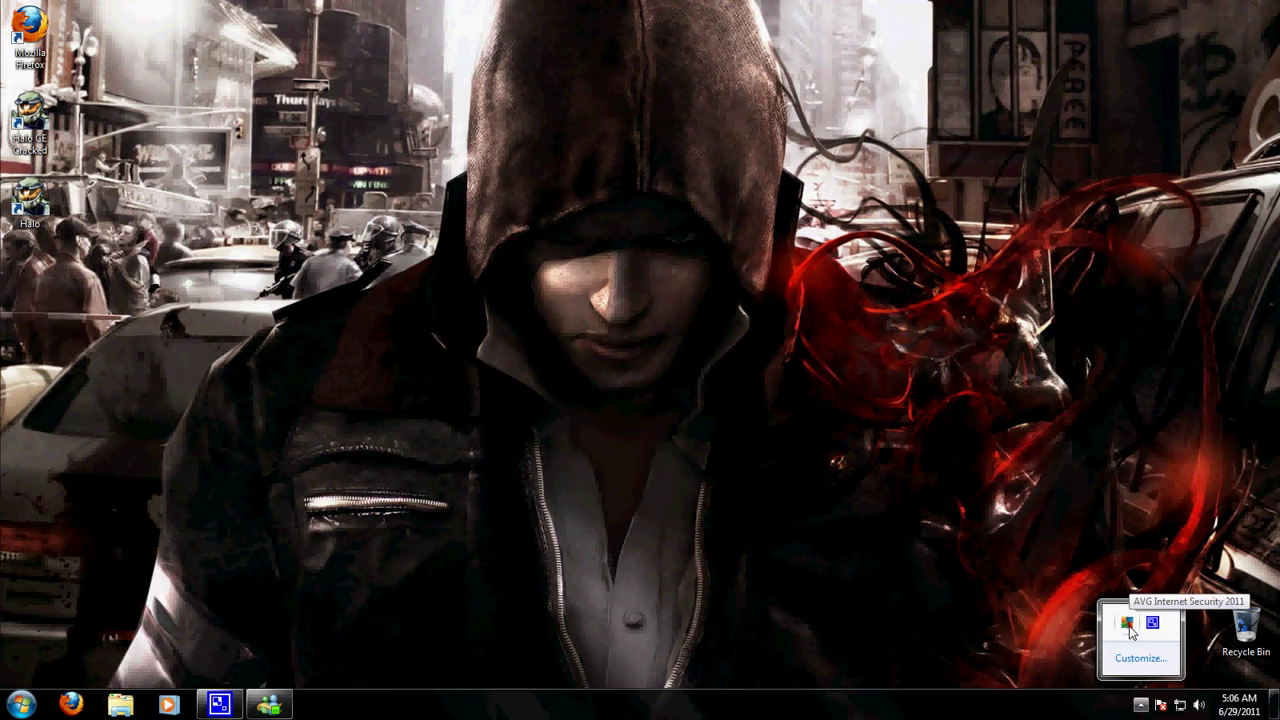
{"action": "left_click", "coordinate": [1141, 708]}
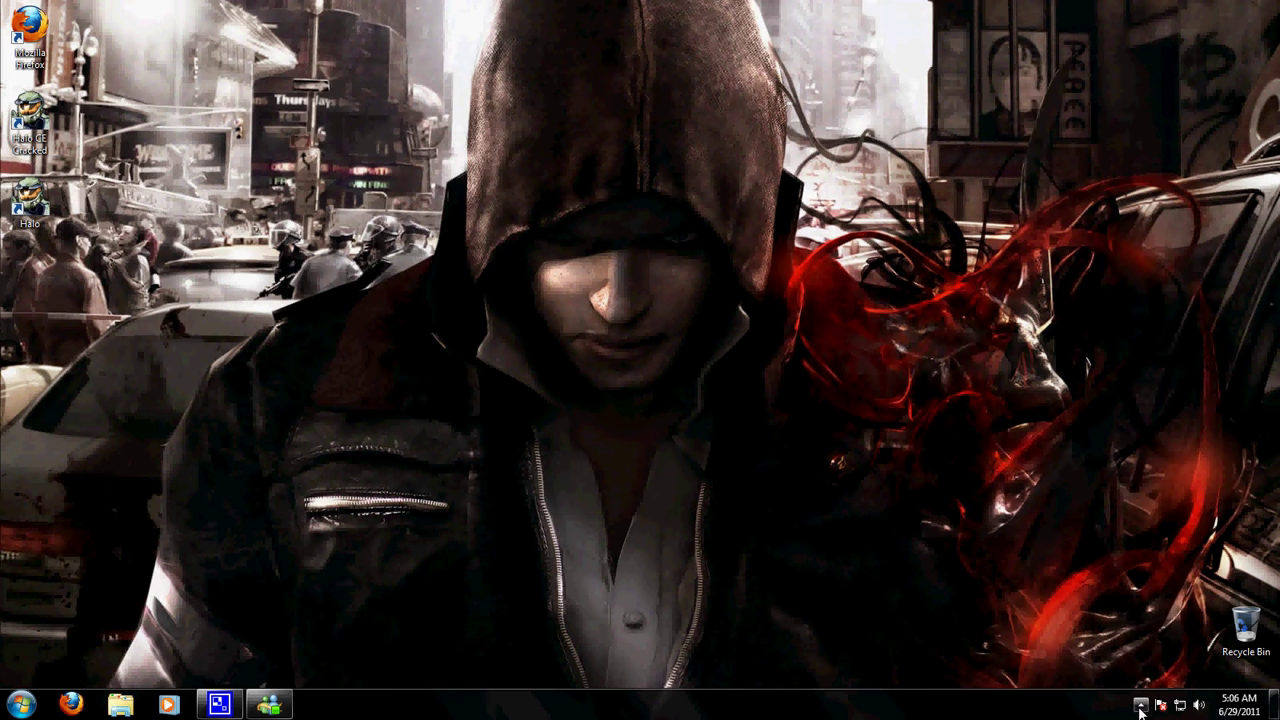
{"action": "left_click", "coordinate": [1141, 708]}
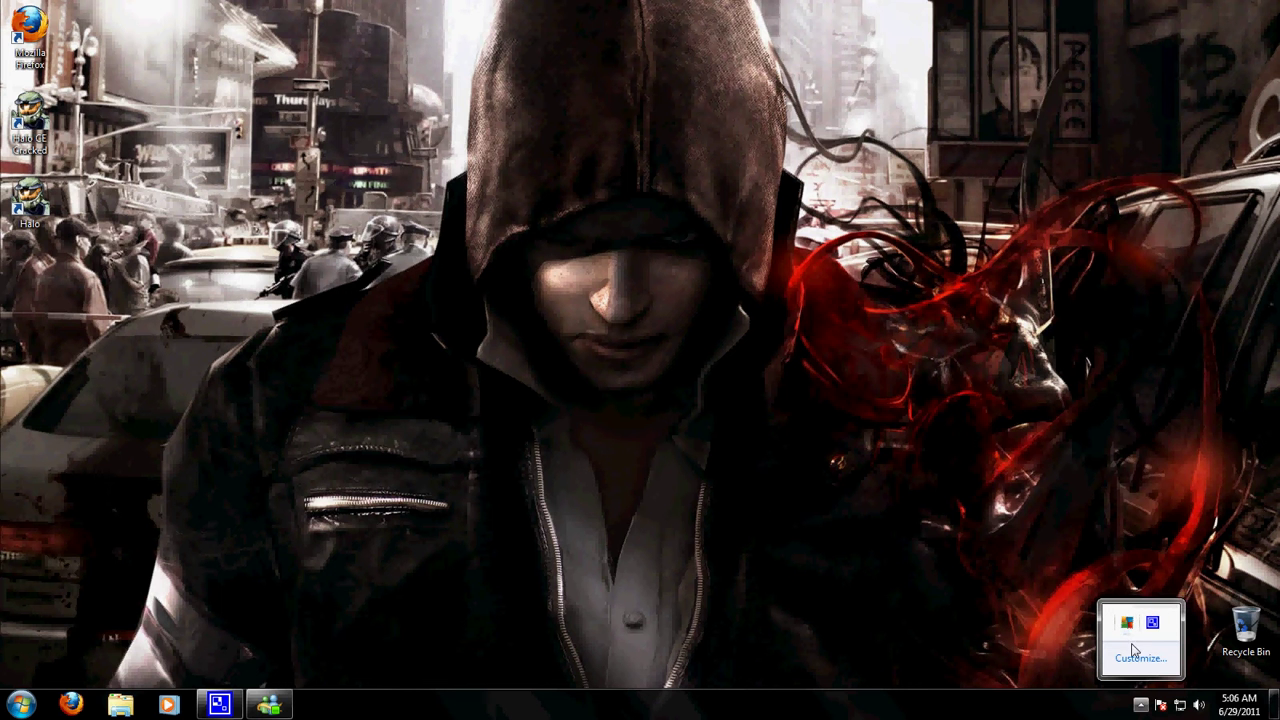
{"action": "left_click", "coordinate": [1143, 707]}
{"action": "left_click", "coordinate": [1144, 708]}
{"action": "left_click", "coordinate": [1143, 707]}
{"action": "left_click", "coordinate": [1143, 707]}
{"action": "left_click", "coordinate": [1140, 705]}
{"action": "left_click", "coordinate": [1140, 705]}
{"action": "left_click", "coordinate": [1139, 706]}
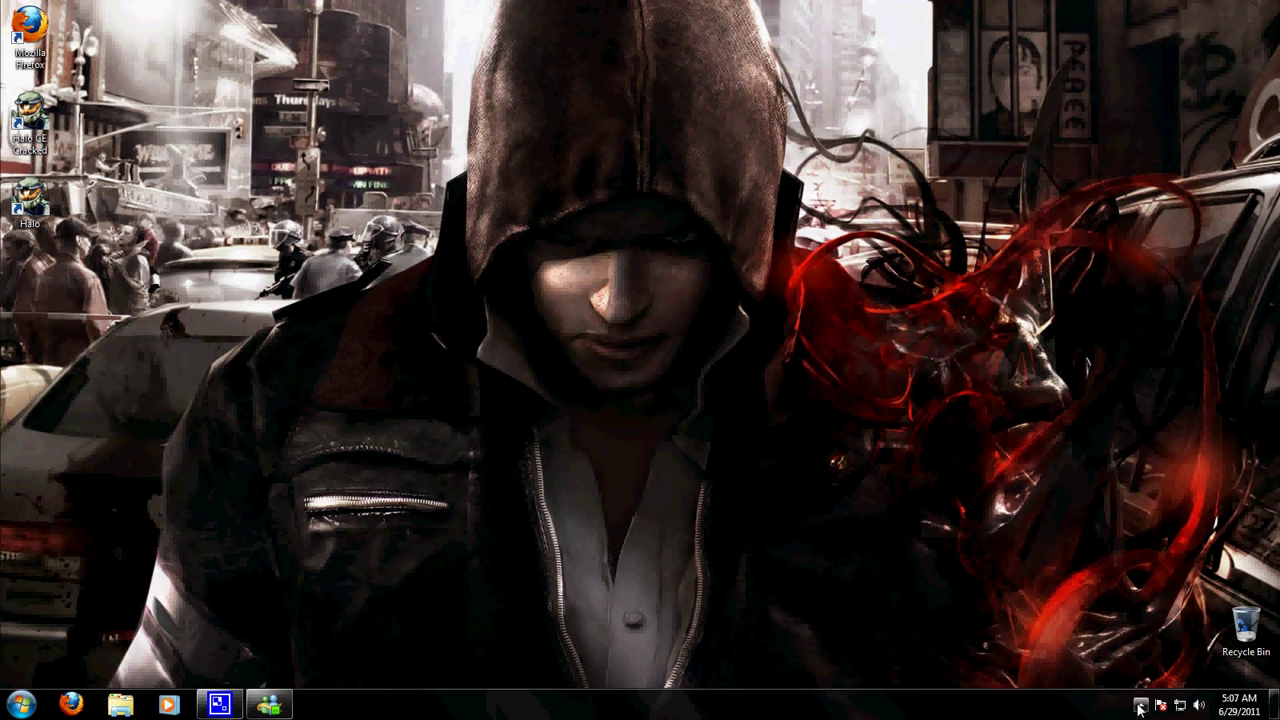
{"action": "left_click", "coordinate": [1140, 707]}
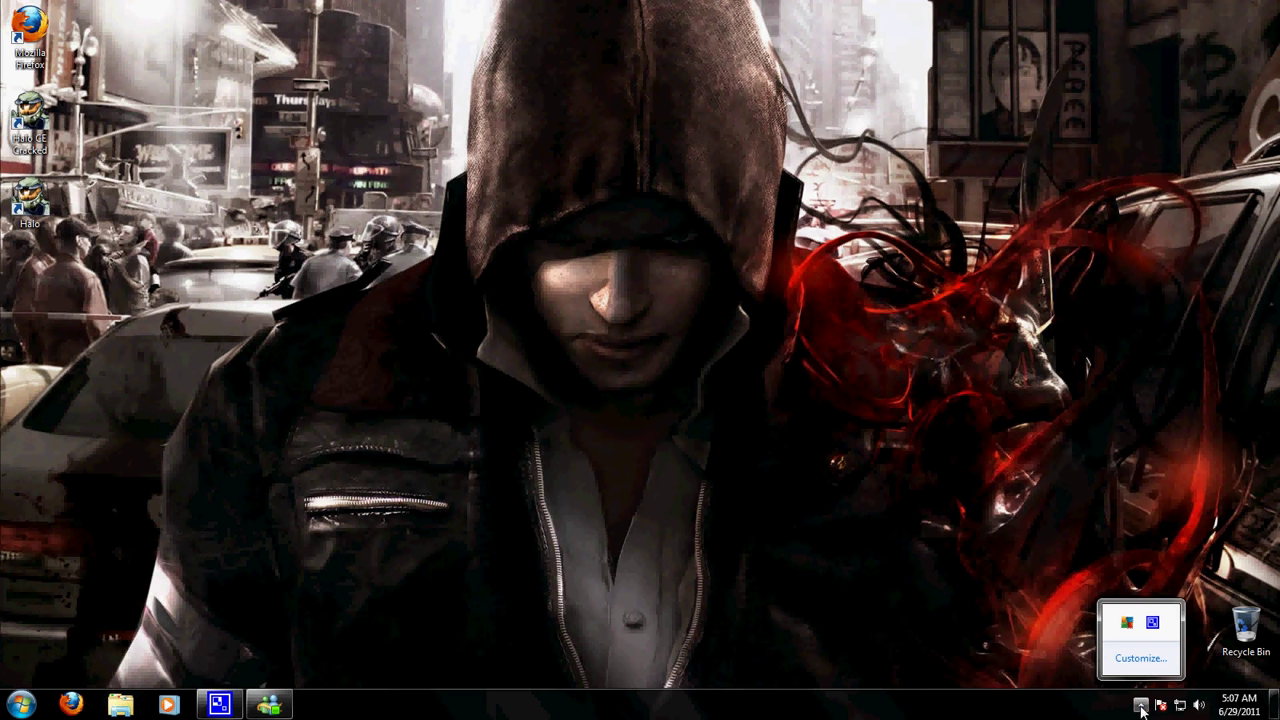
{"action": "left_click", "coordinate": [1140, 707]}
{"action": "left_click", "coordinate": [1140, 707]}
{"action": "left_click", "coordinate": [751, 336]}
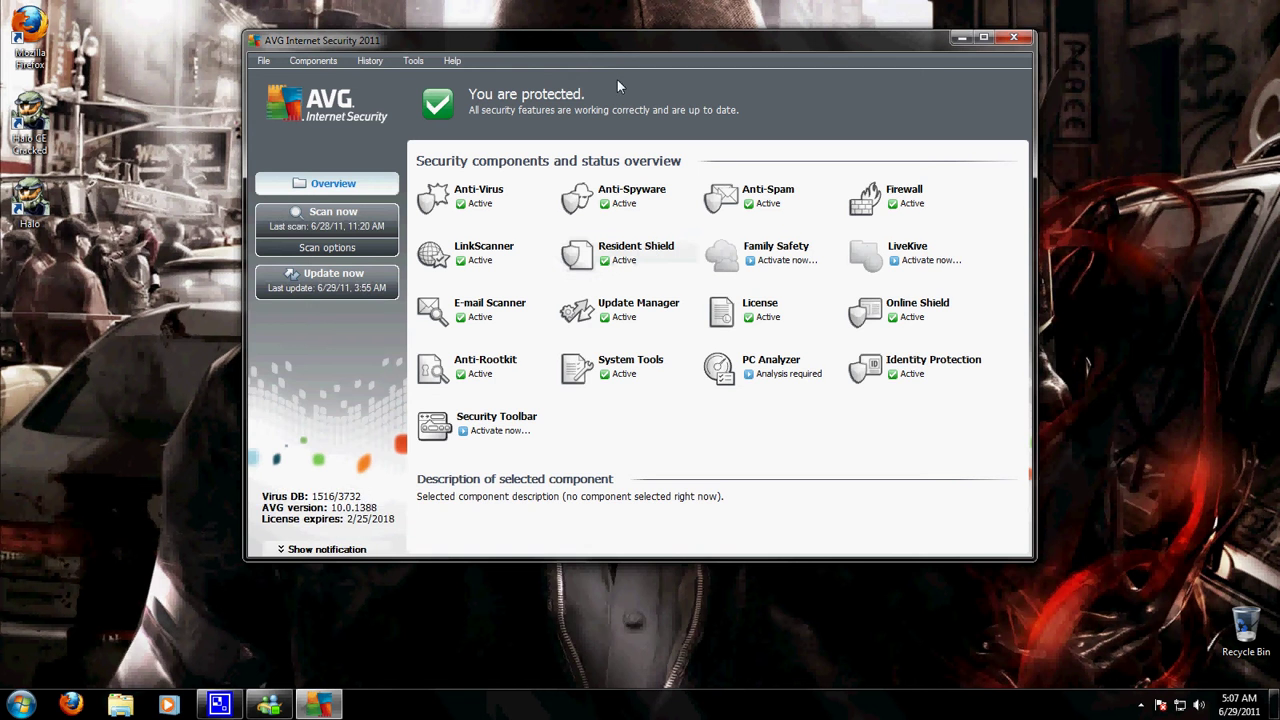
Step: Reposition the AVG window and open the PC Analyzer component from the overview
{"action": "left_click_drag", "start_coordinate": [593, 41], "coordinate": [571, 115]}
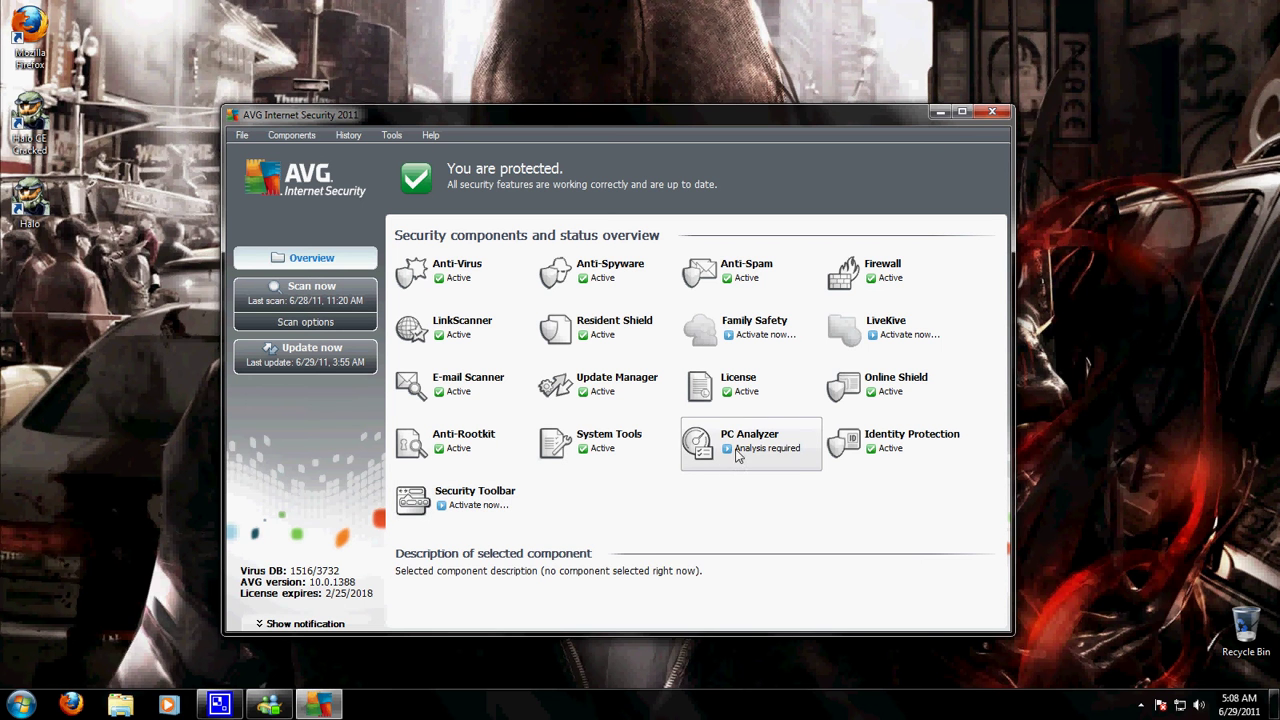
{"action": "left_click", "coordinate": [698, 456]}
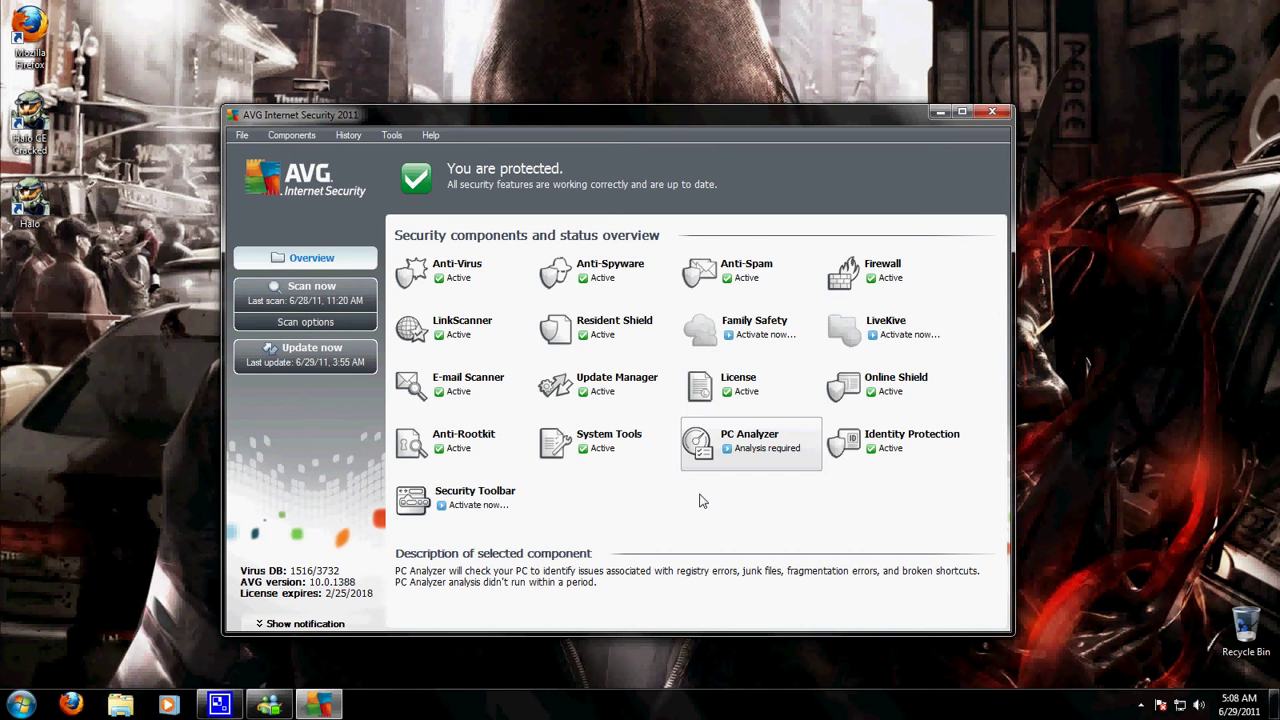
{"action": "key", "text": "Return"}
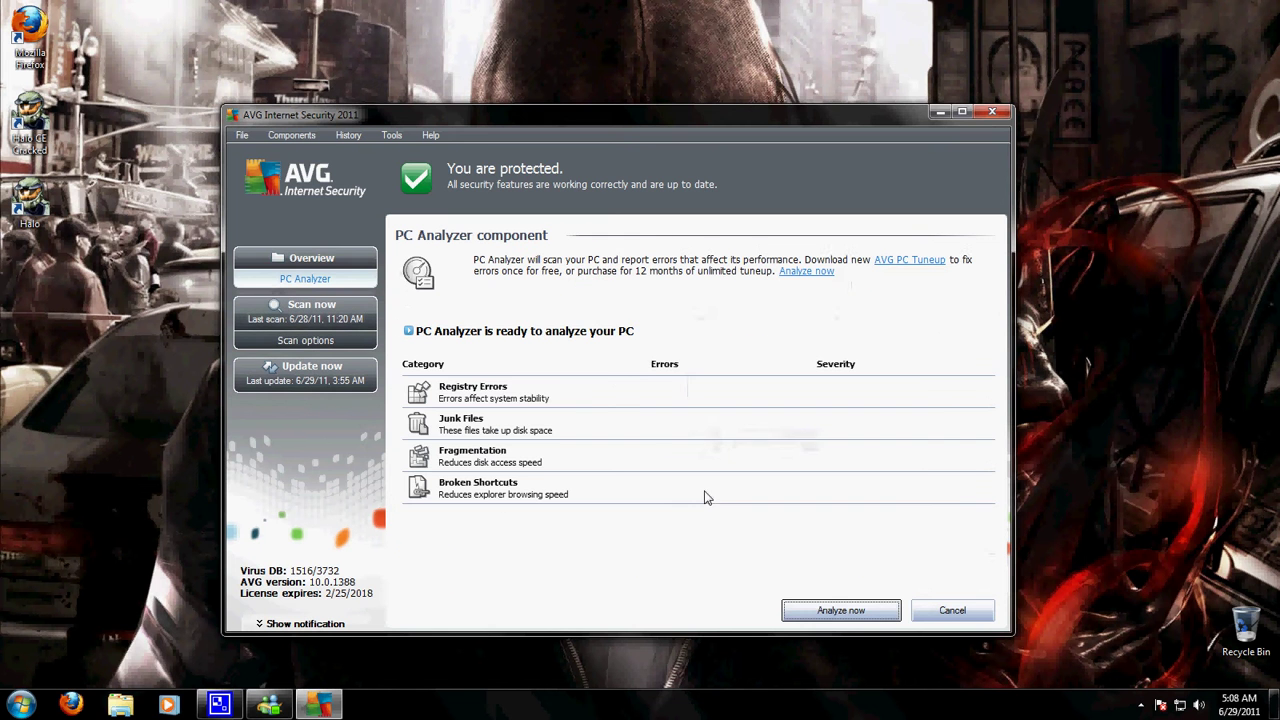
Step: Start the PC Analyzer scan and answer No so it keeps running when leaving for Overview
{"action": "left_click", "coordinate": [830, 612]}
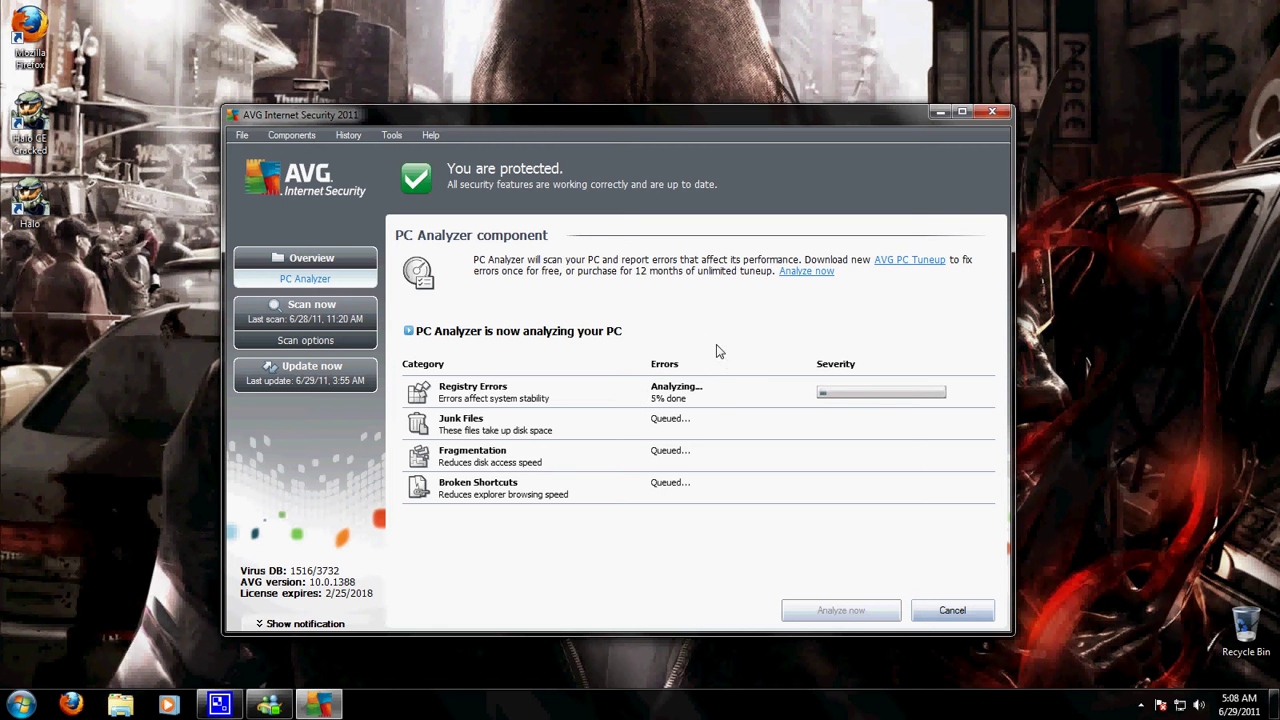
{"action": "left_click", "coordinate": [320, 262]}
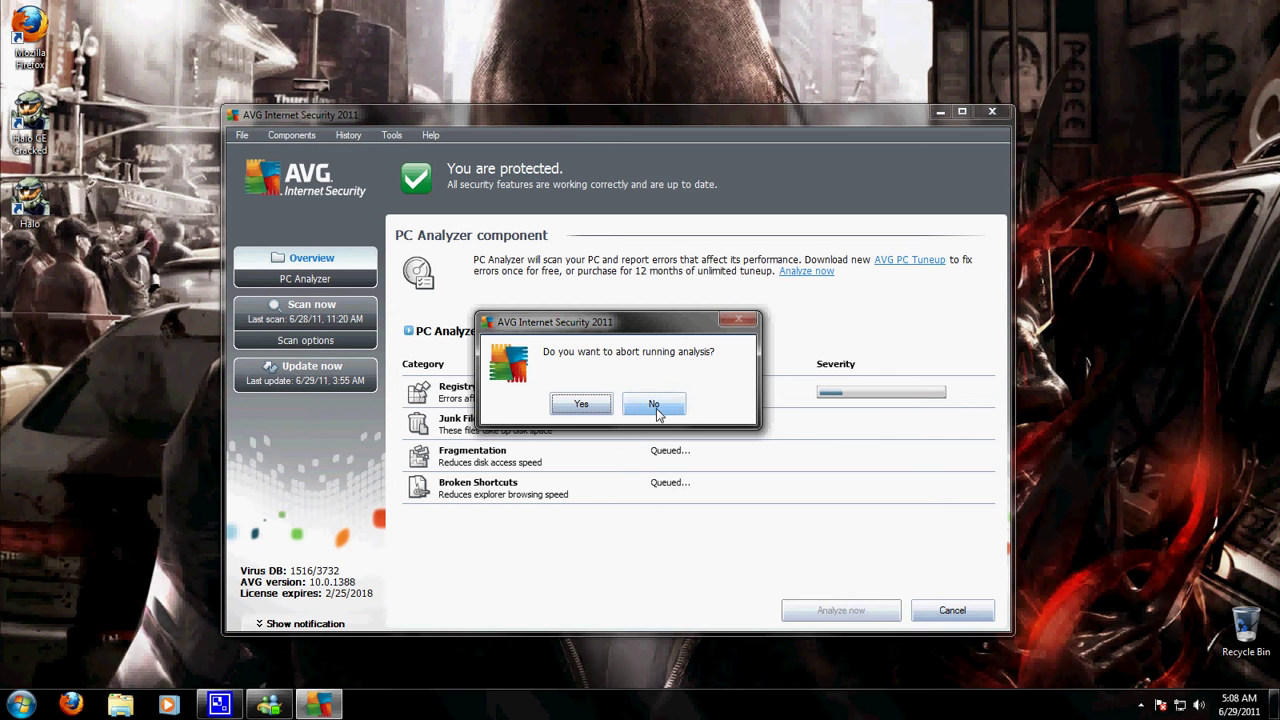
{"action": "left_click", "coordinate": [655, 405]}
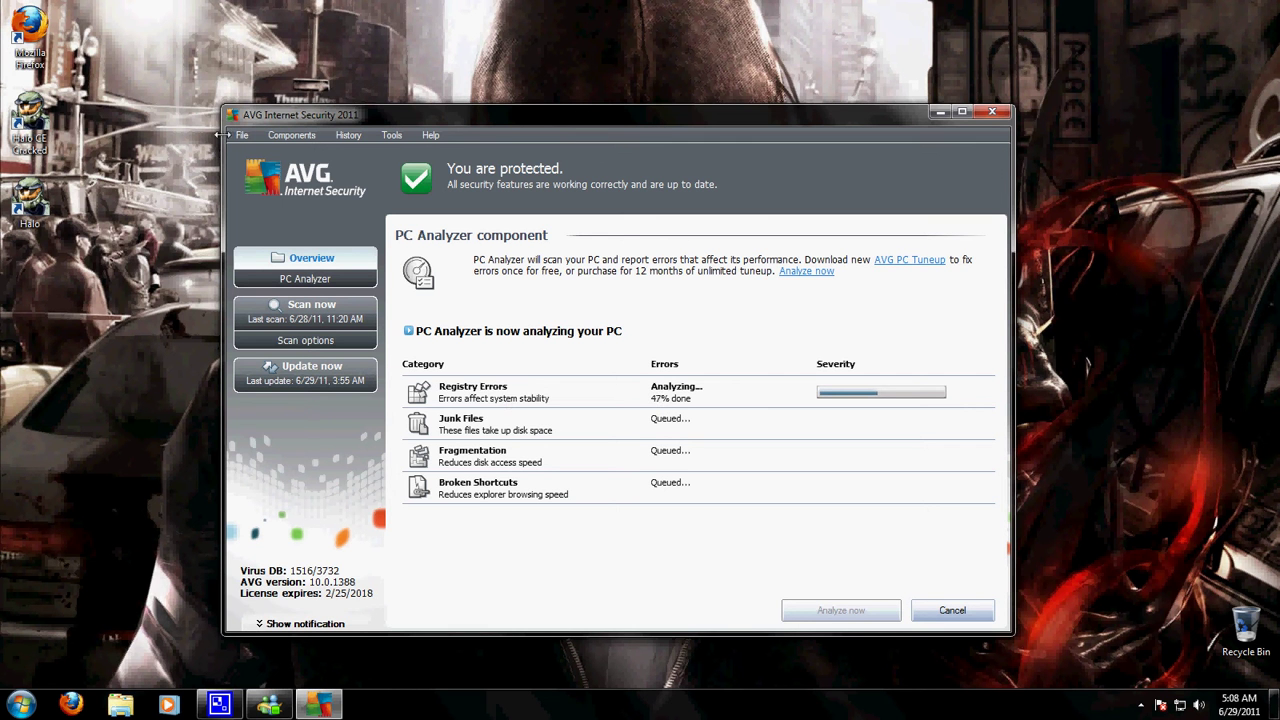
Step: Glance at the Components menu, dismiss it, and nudge the AVG window right
{"action": "left_click", "coordinate": [293, 140]}
{"action": "left_click", "coordinate": [319, 118]}
{"action": "left_click_drag", "start_coordinate": [380, 123], "coordinate": [393, 122]}
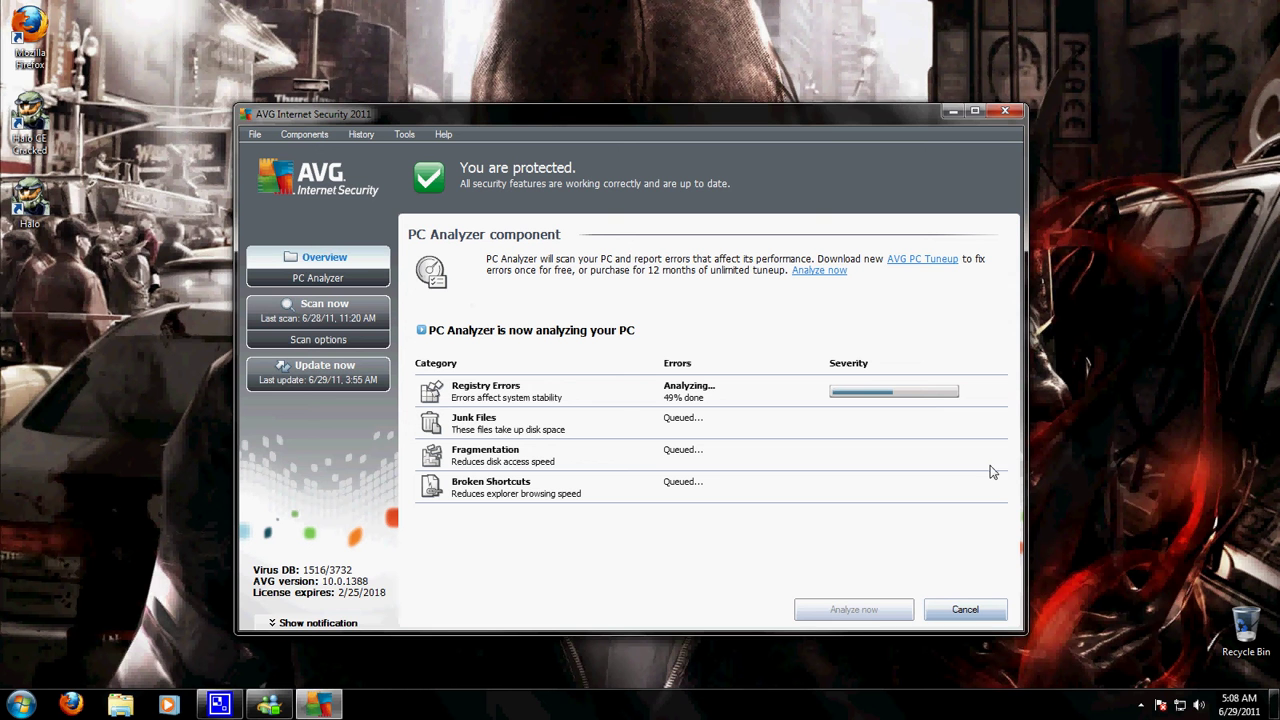
{"action": "left_click", "coordinate": [1141, 705]}
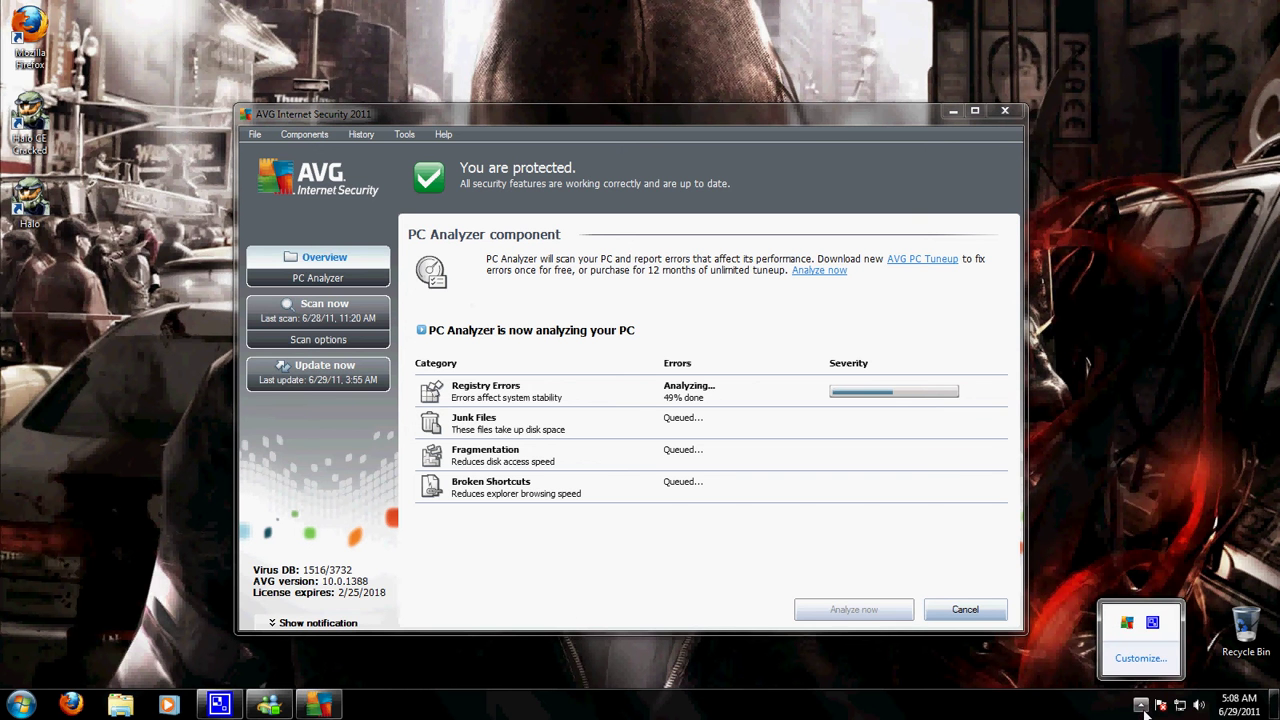
Step: Wait for results: 97 registry errors, 201 junk files, 8% fragmentation, 1 broken shortcut
{"action": "left_click", "coordinate": [1141, 705]}
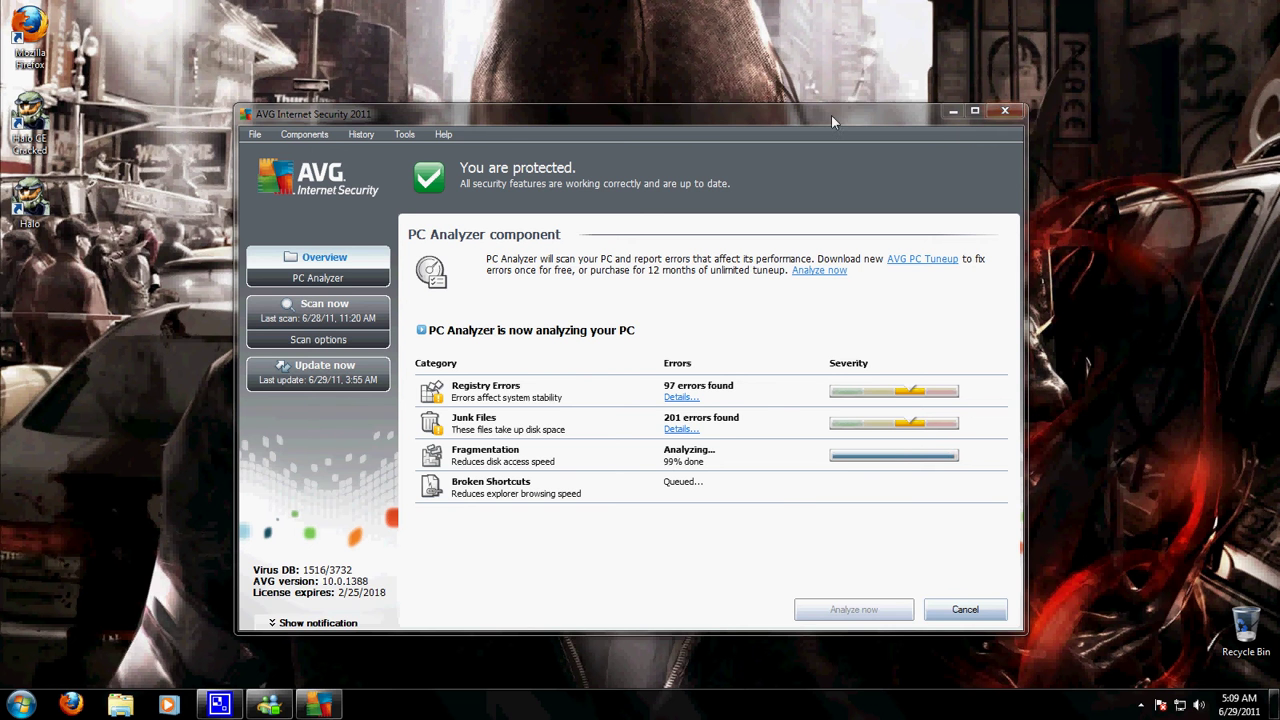
{"action": "left_click_drag", "start_coordinate": [831, 115], "coordinate": [801, 112]}
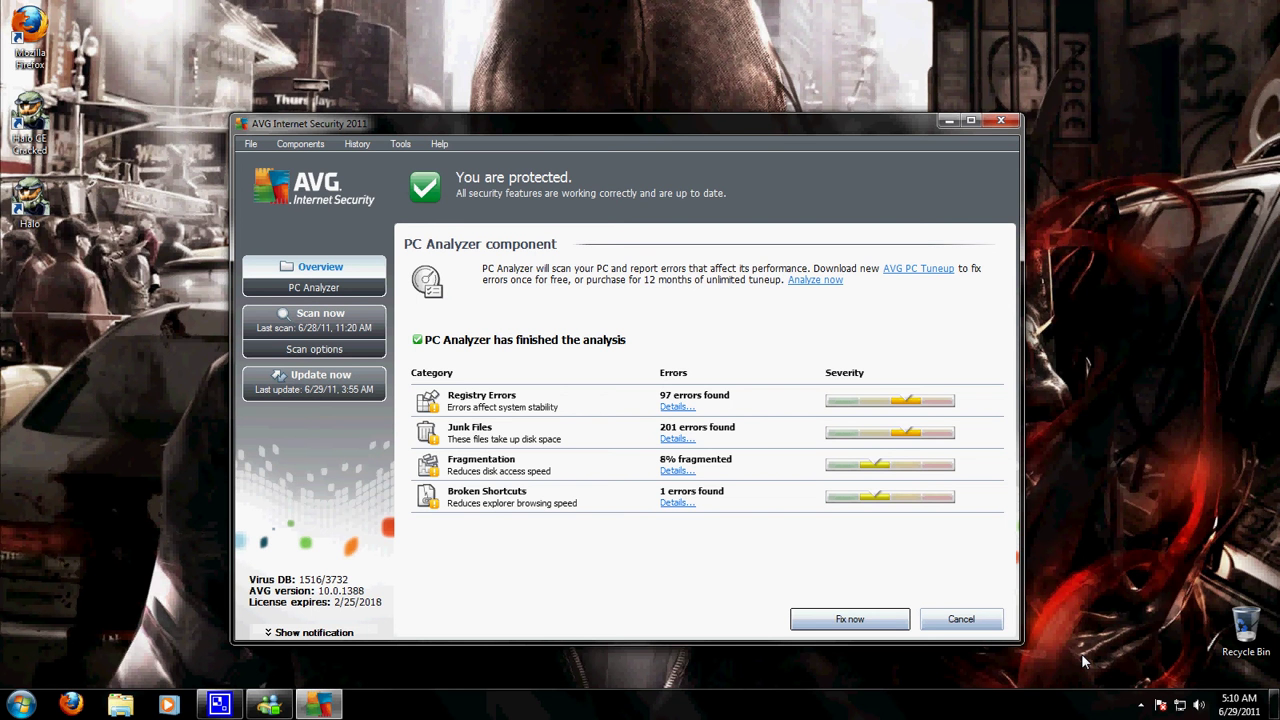
Step: Choose Fix now in the PC Analyzer results to launch the AVG PC Tuneup page in Firefox
{"action": "left_click", "coordinate": [1141, 706]}
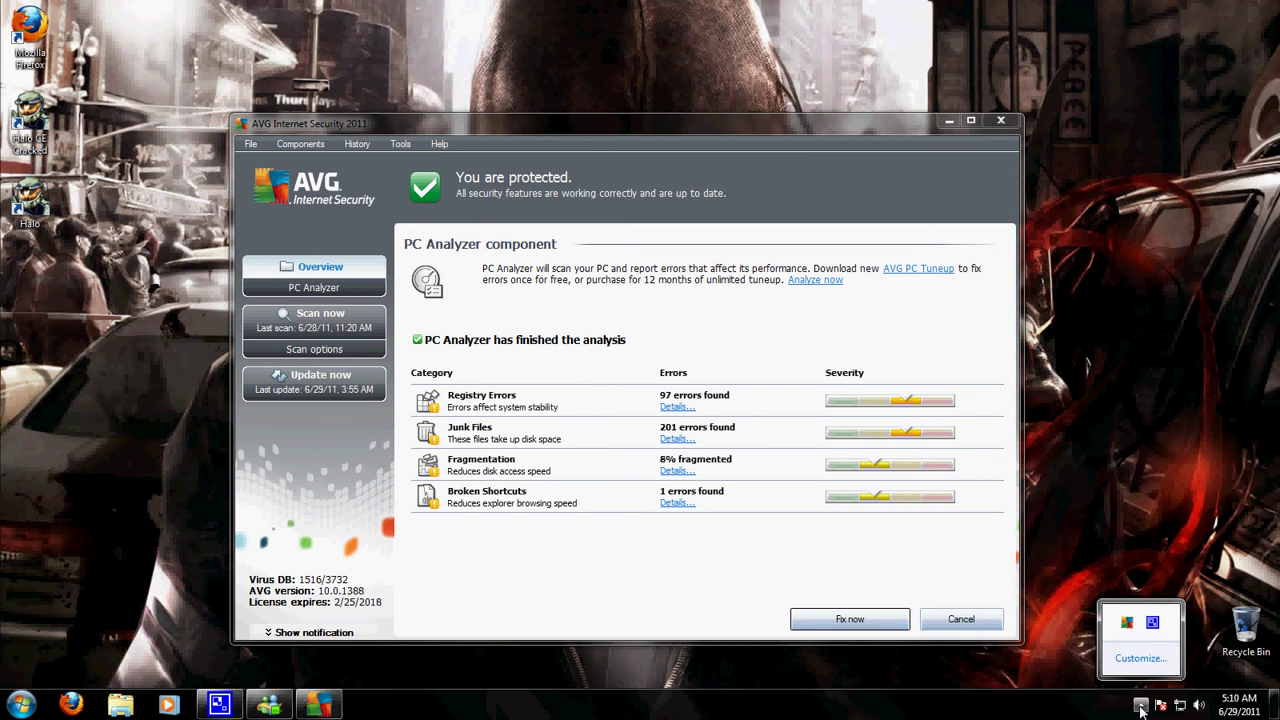
{"action": "left_click", "coordinate": [1141, 706]}
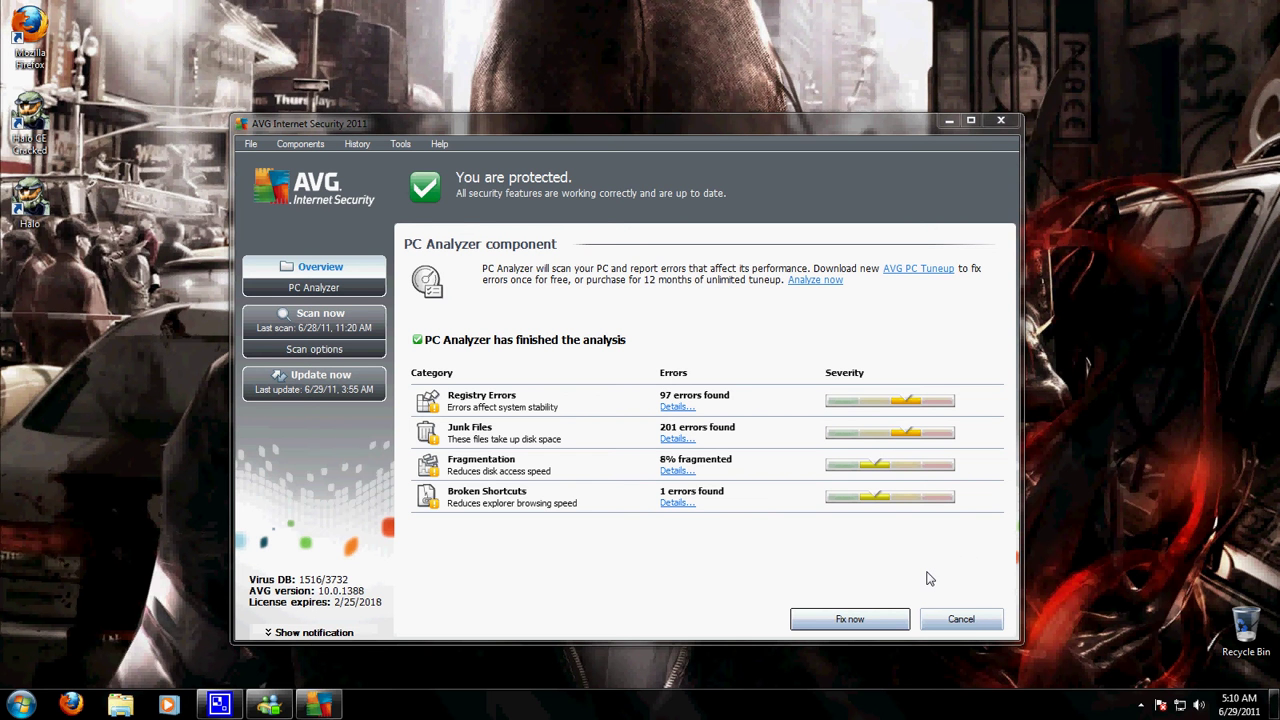
{"action": "left_click", "coordinate": [853, 621]}
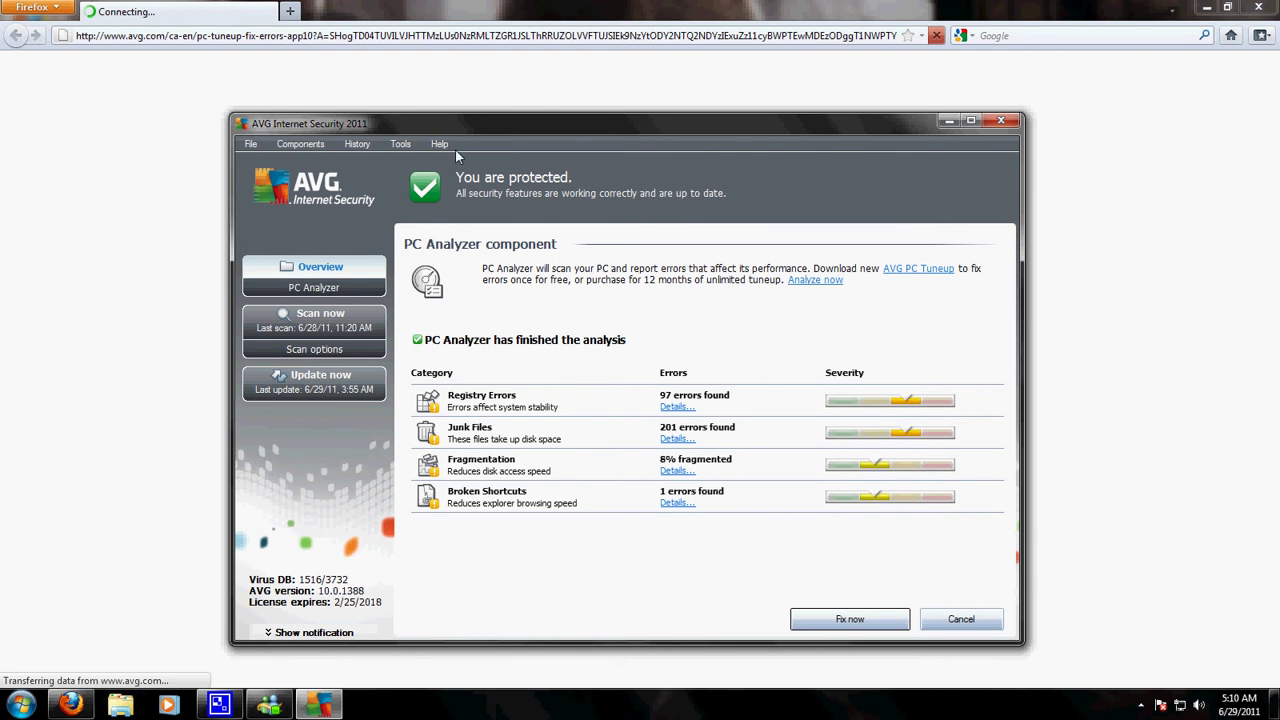
Step: Move the AVG window aside and bring Firefox's AVG PC Tuneup page to the front
{"action": "left_click_drag", "start_coordinate": [464, 128], "coordinate": [495, 104]}
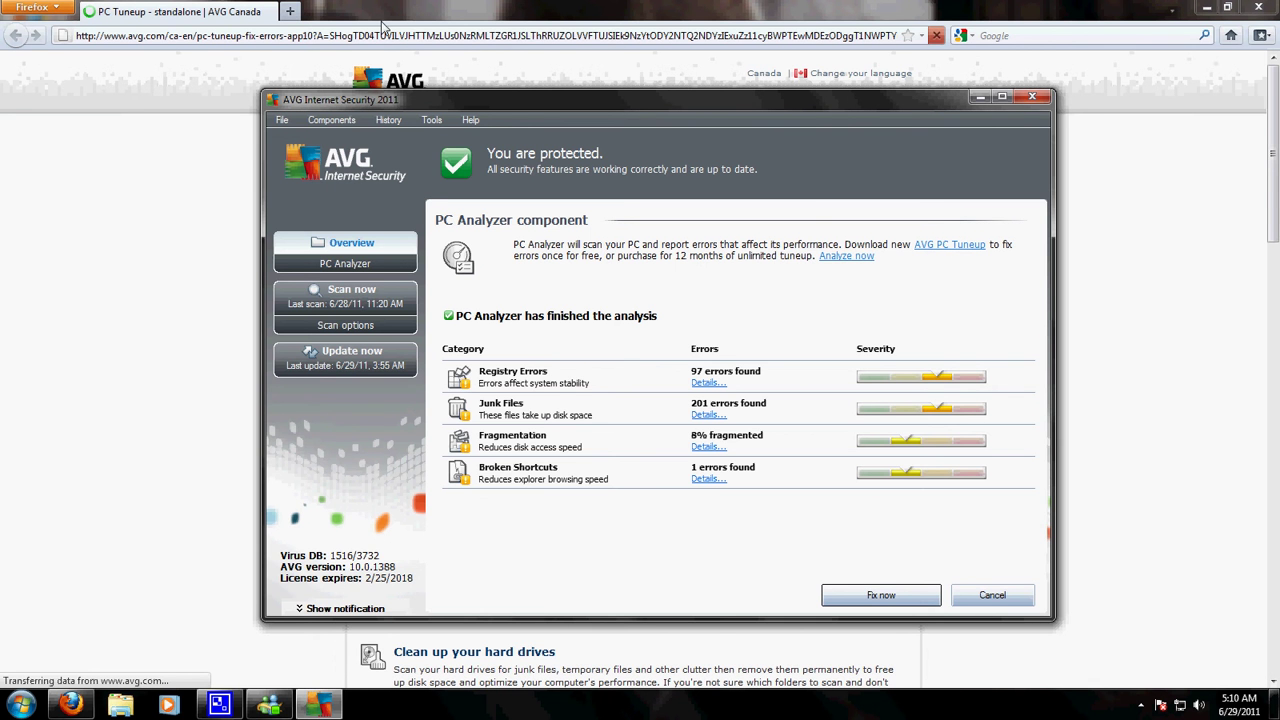
{"action": "left_click", "coordinate": [994, 18]}
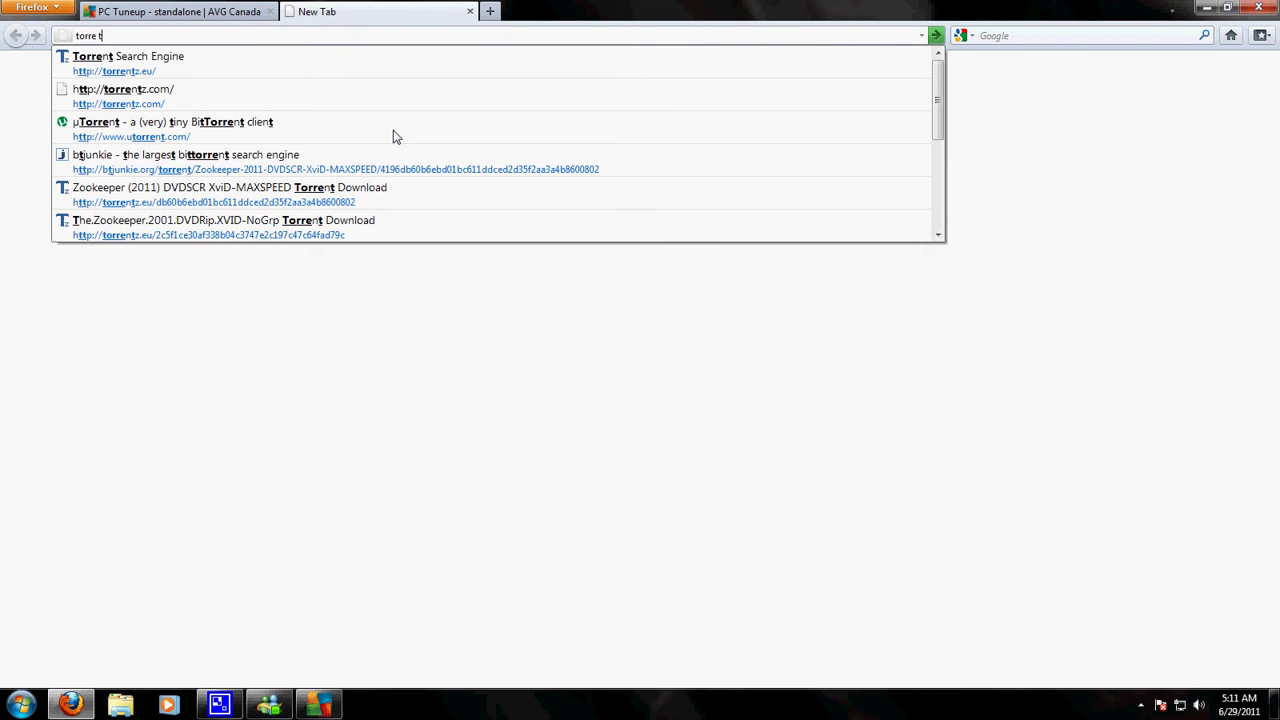
Step: Go to torrentz.eu in the new tab
{"action": "type", "text": "bn"}
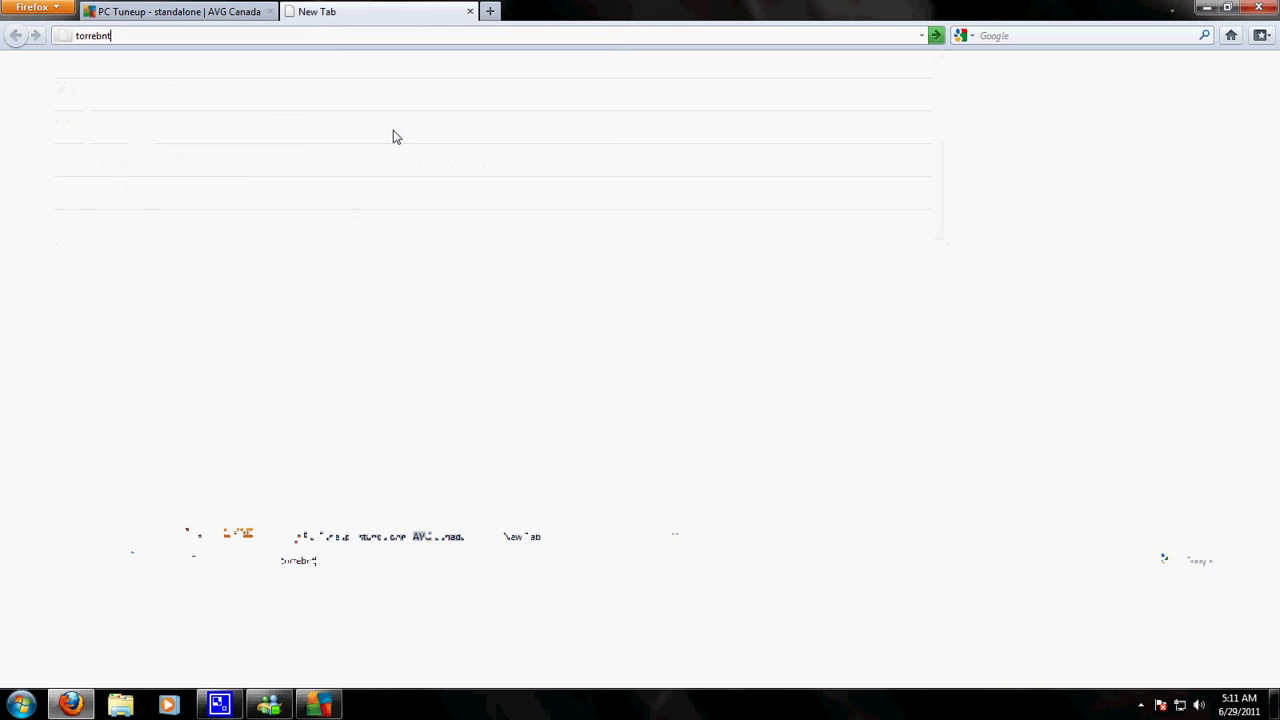
{"action": "key", "text": "BackSpace"}
{"action": "type", "text": "ntz.eu/"}
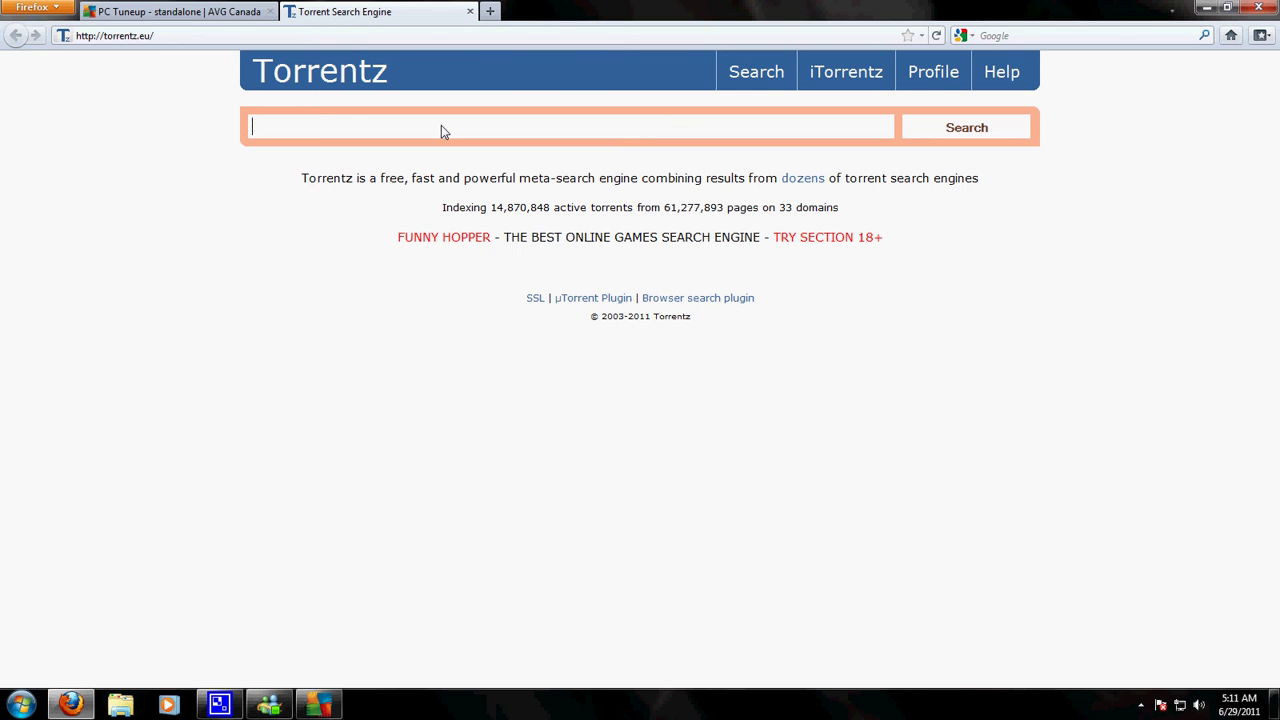
Step: Search Torrentz for 'avg pc tuneup 2011' using the suggestion list
{"action": "type", "text": "AVG"}
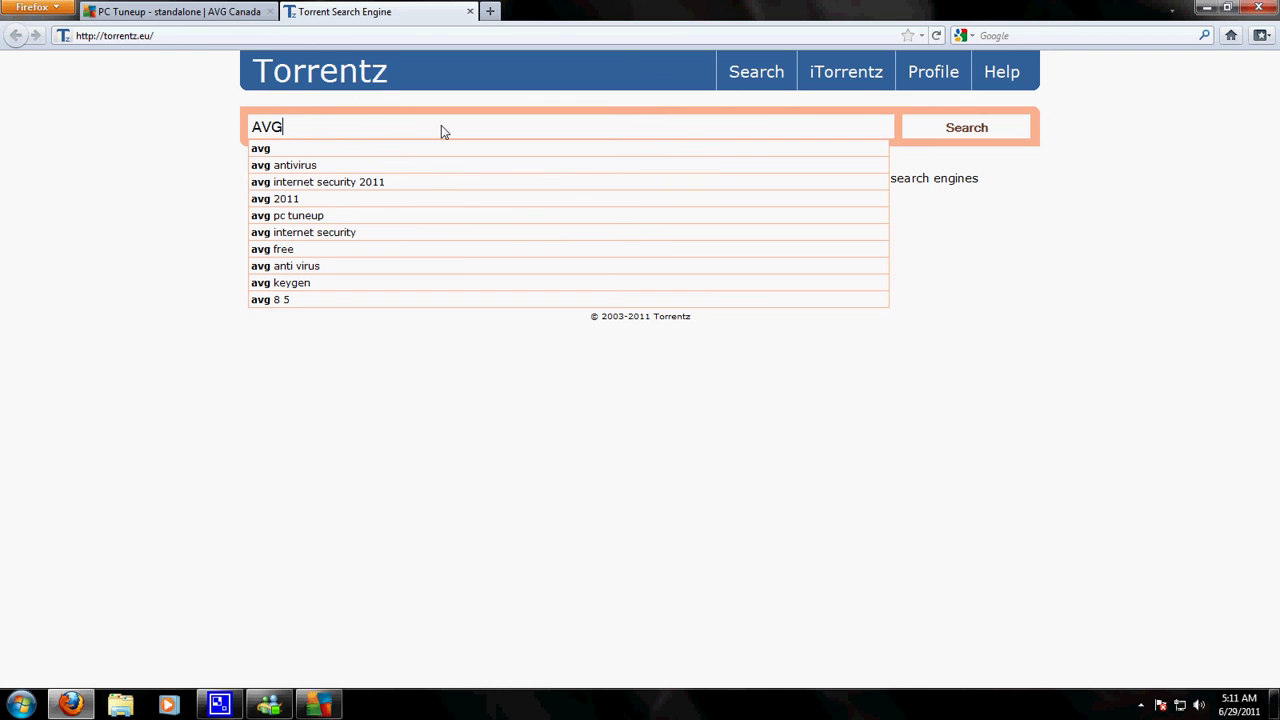
{"action": "left_click", "coordinate": [200, 12]}
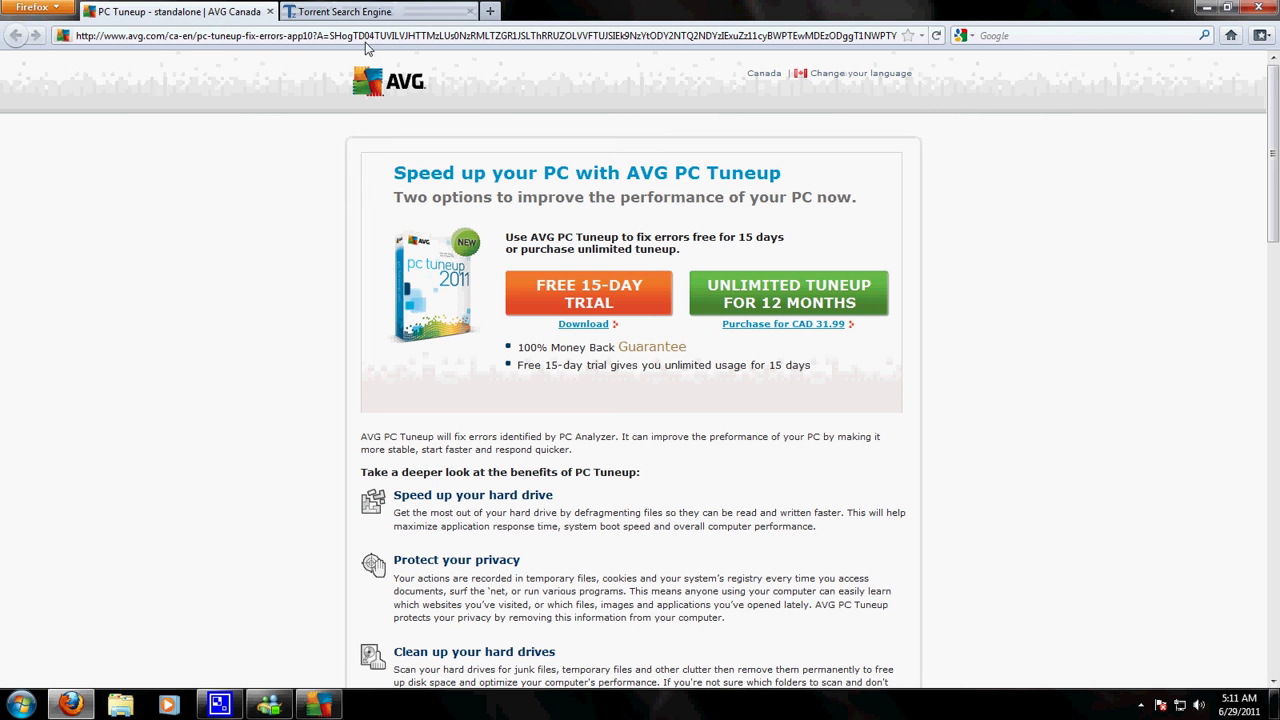
{"action": "left_click", "coordinate": [390, 12]}
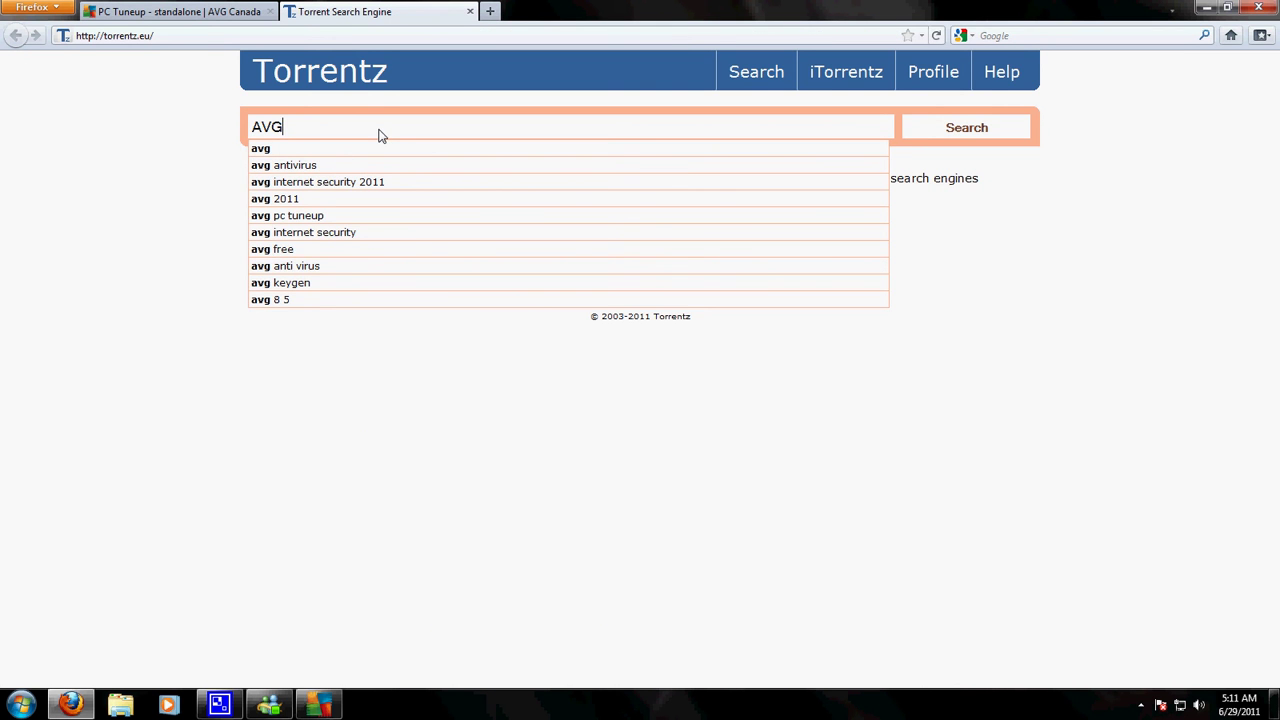
{"action": "type", "text": "P"}
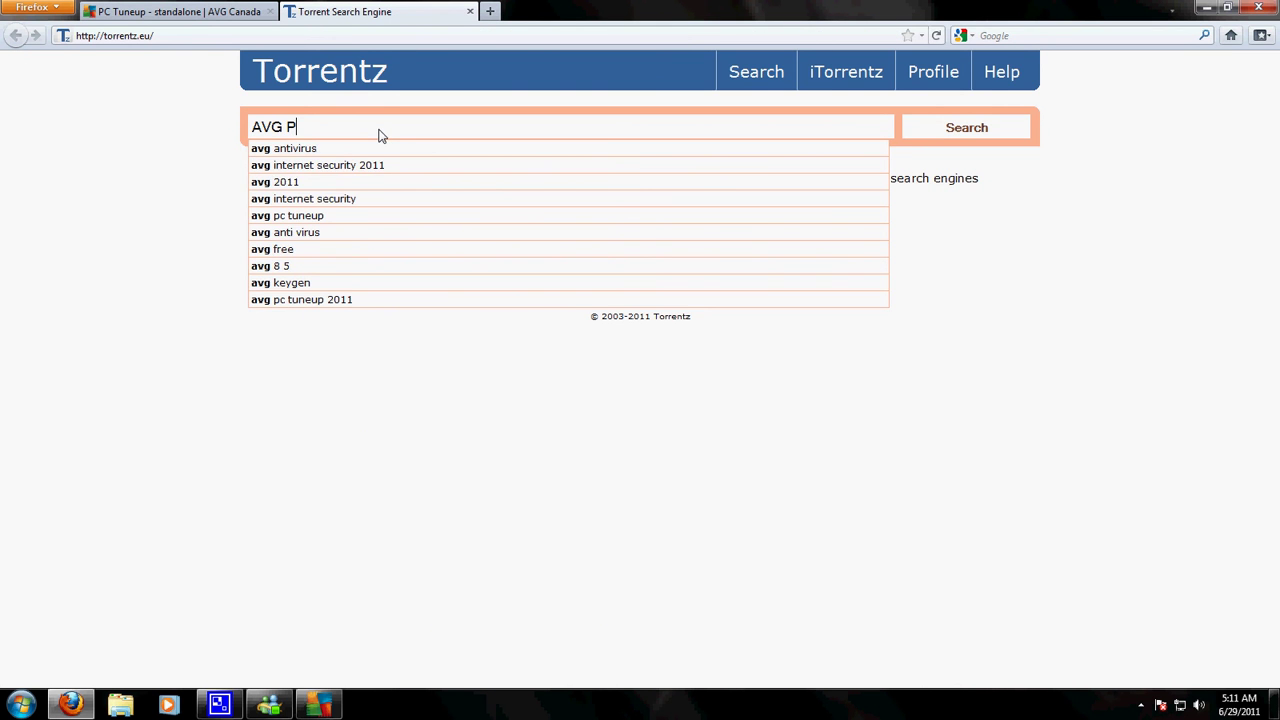
{"action": "type", "text": "C Y"}
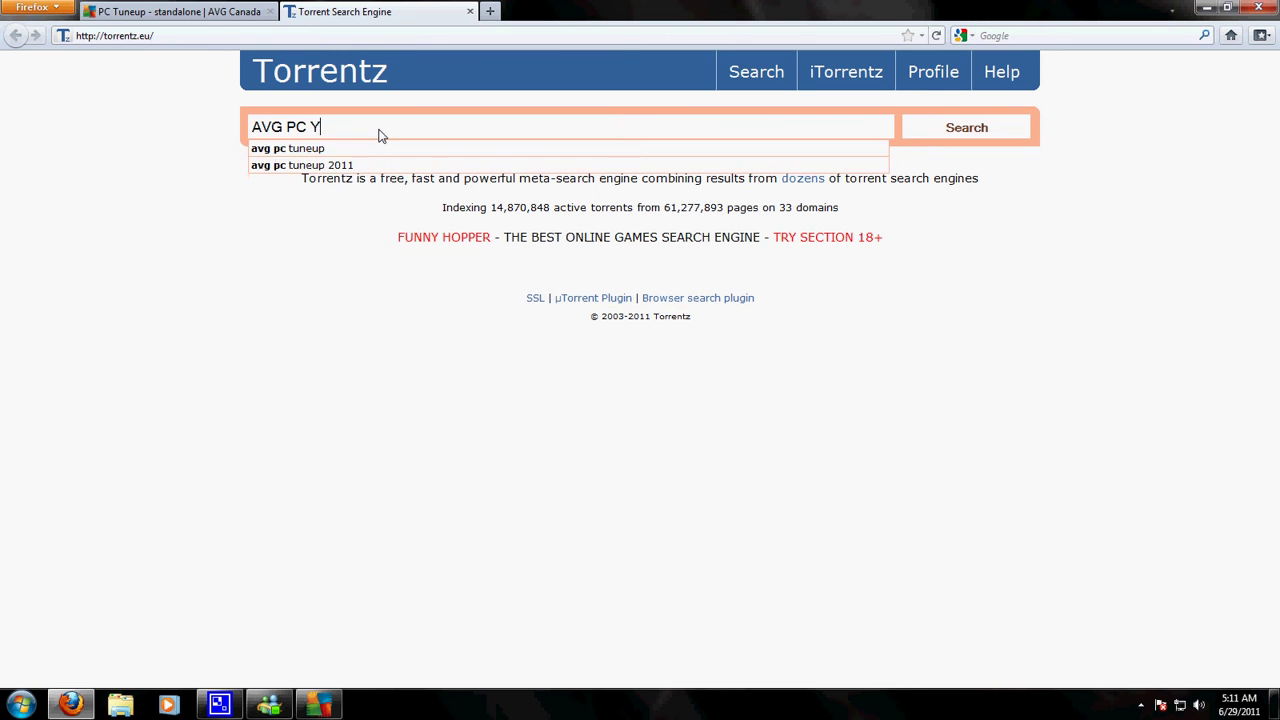
{"action": "key", "text": "BackSpace"}
{"action": "left_click", "coordinate": [335, 165]}
{"action": "left_click", "coordinate": [962, 130]}
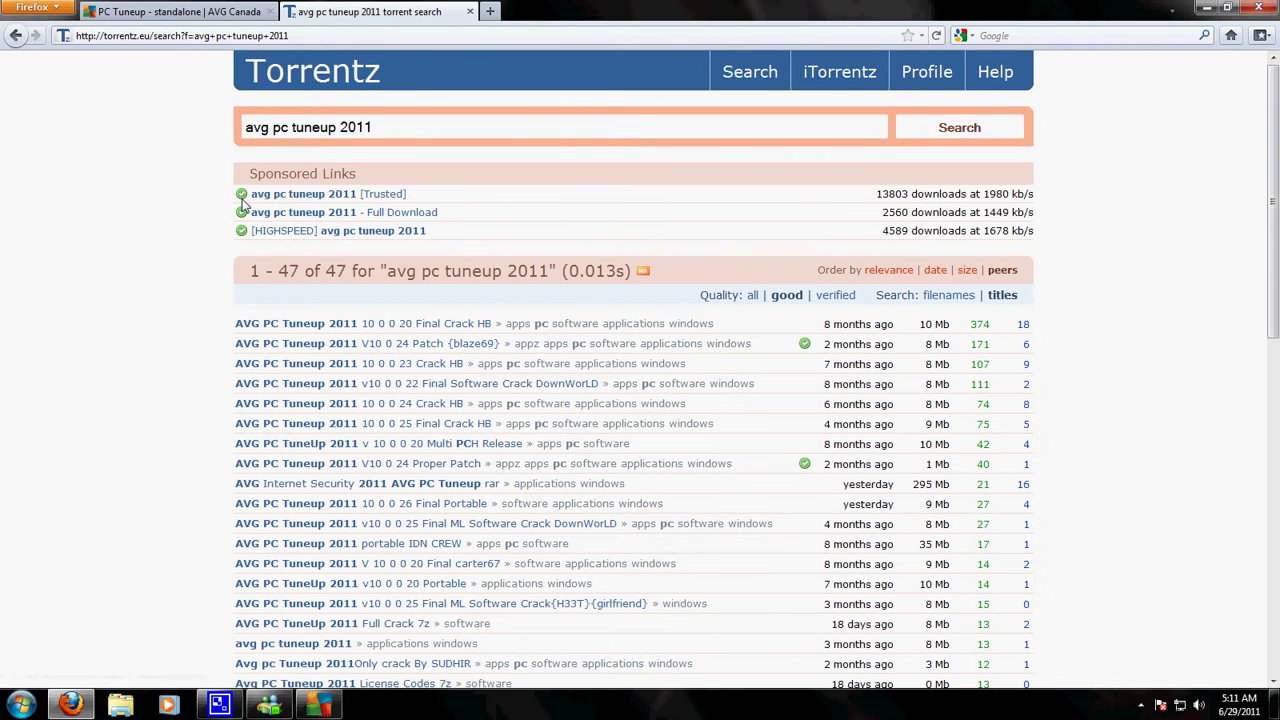
Step: Follow the top result to The Pirate Bay page for AVG PC Tuneup 2011 10.0.0.20 Final + Crack-[HB]
{"action": "left_click", "coordinate": [428, 331]}
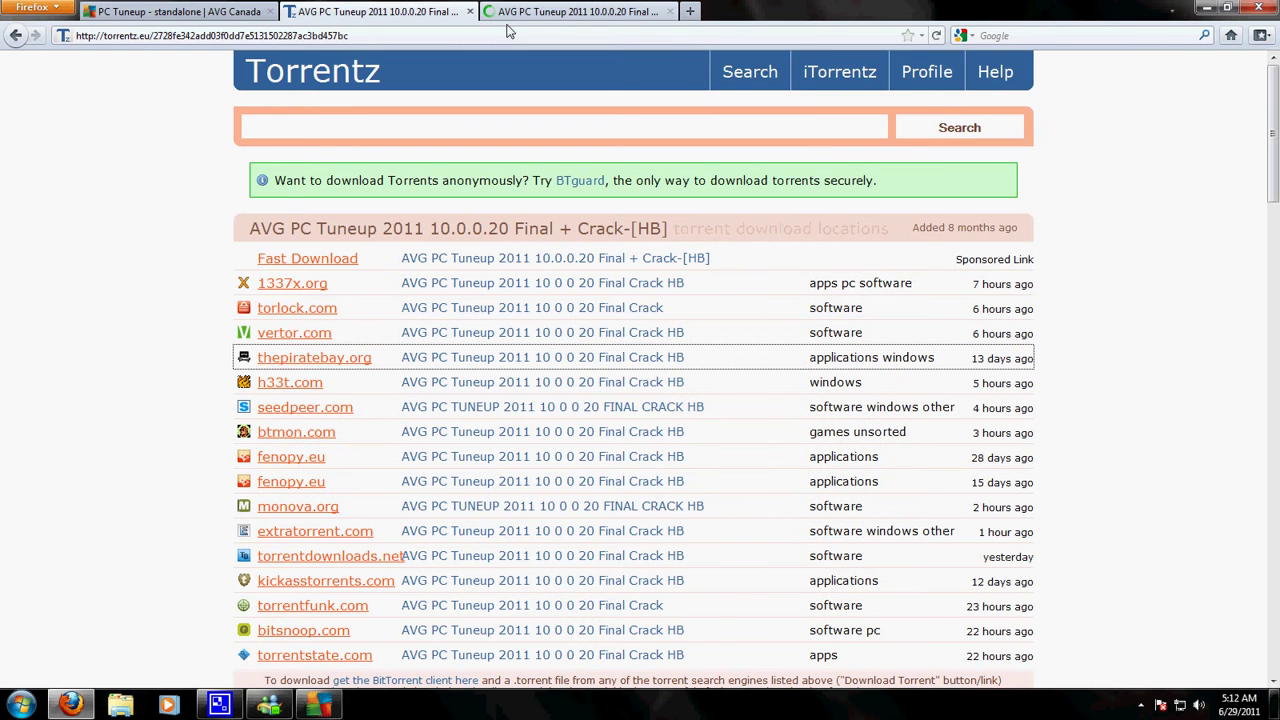
{"action": "left_click", "coordinate": [535, 14]}
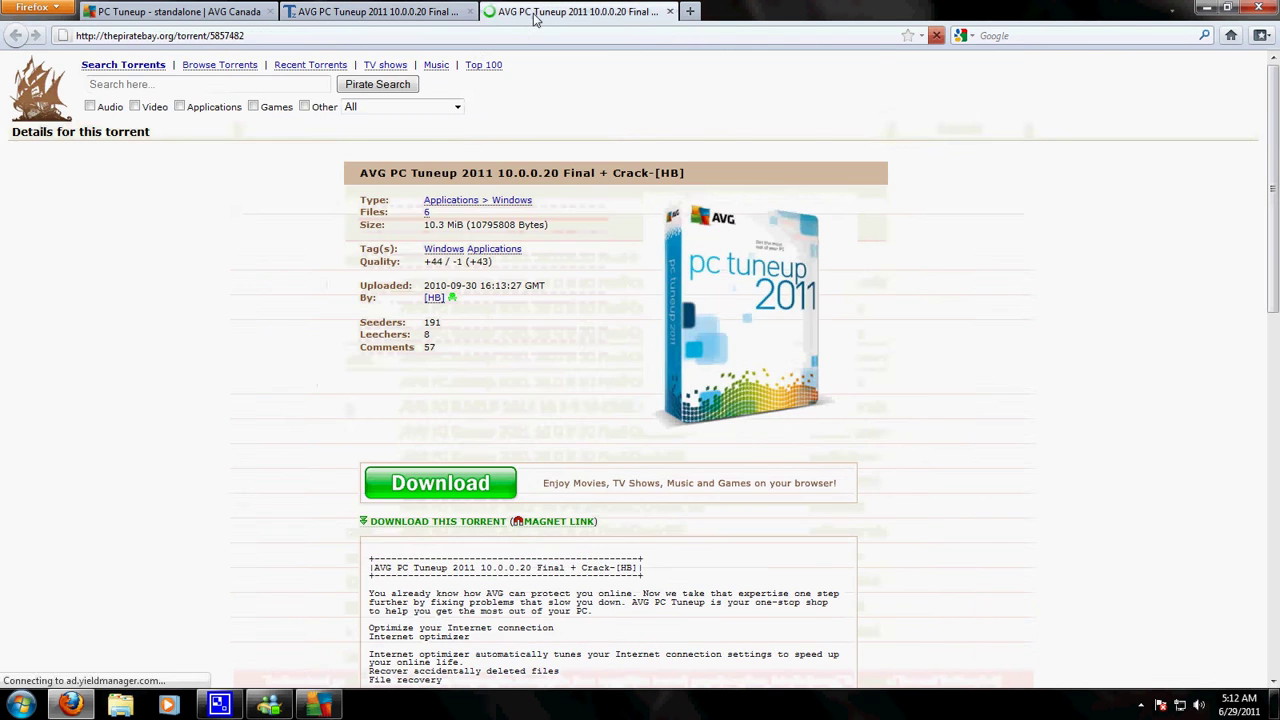
{"action": "left_click", "coordinate": [403, 18]}
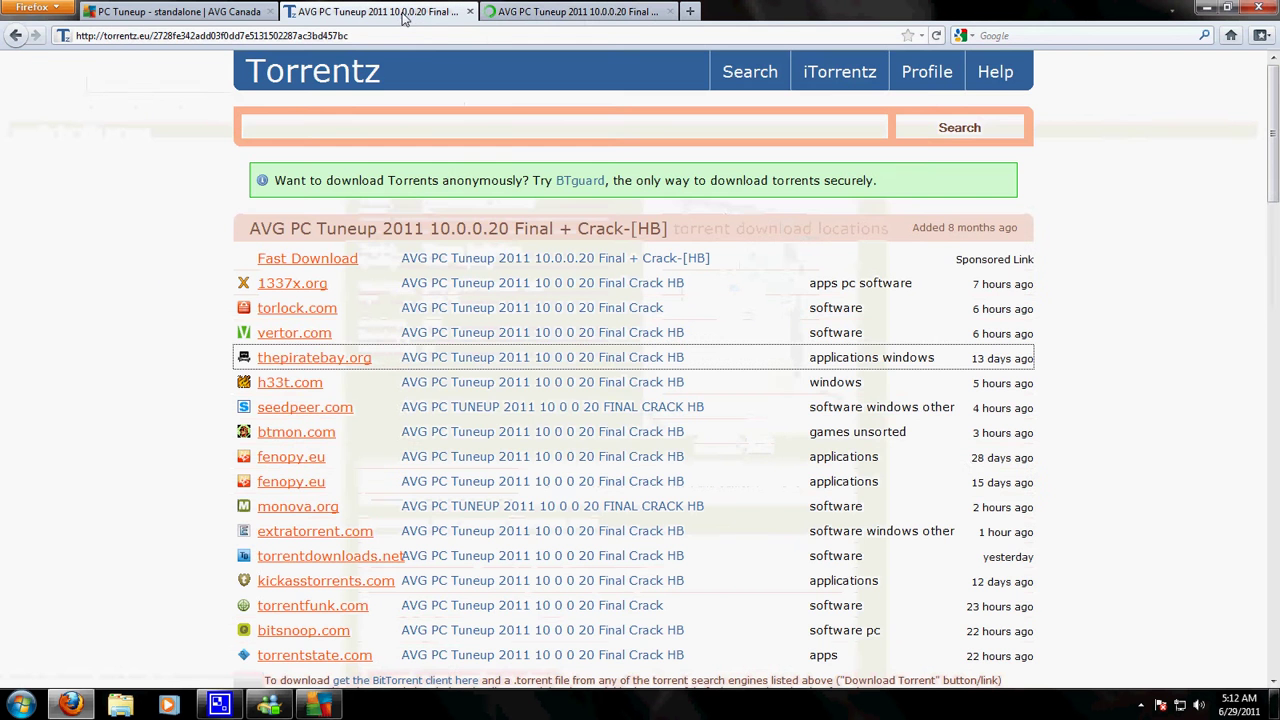
{"action": "left_click", "coordinate": [553, 18]}
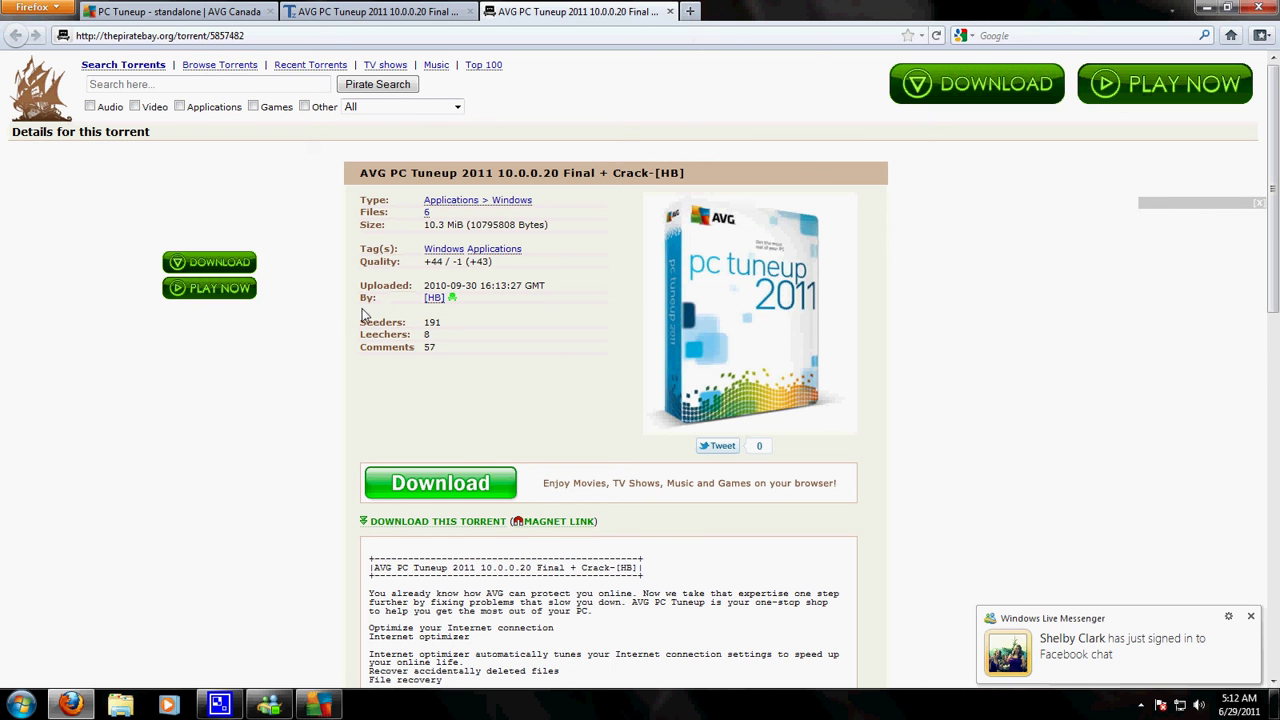
{"action": "scroll", "coordinate": [322, 340], "scroll_direction": "down", "scroll_amount": 3}
{"action": "scroll", "coordinate": [321, 336], "scroll_direction": "down", "scroll_amount": 5}
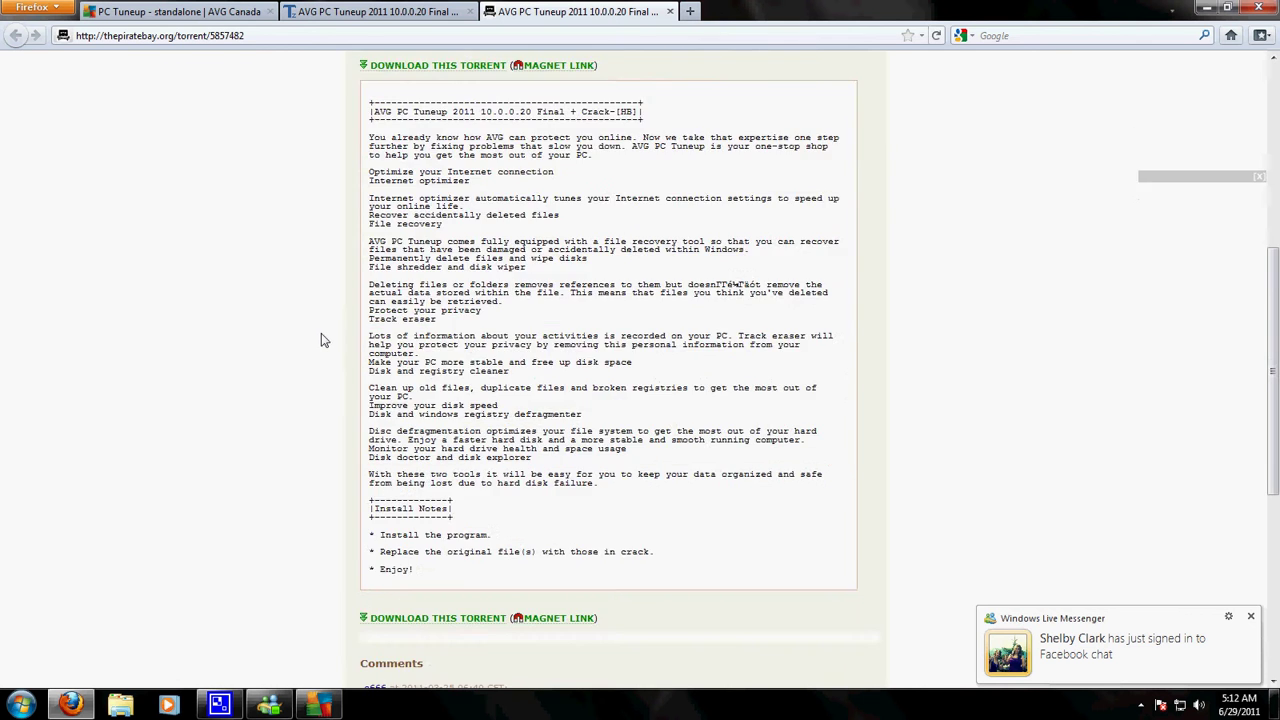
{"action": "scroll", "coordinate": [321, 333], "scroll_direction": "up", "scroll_amount": 8}
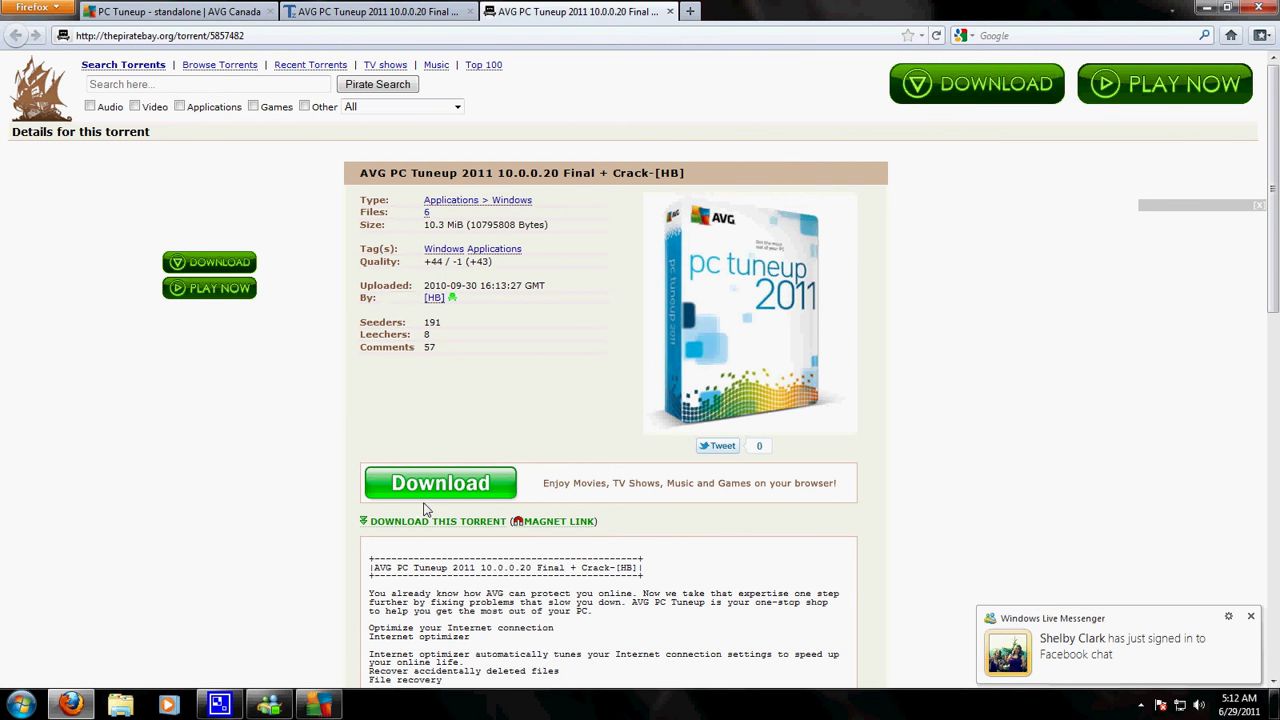
Step: Download the .torrent file and open it with µTorrent (default)
{"action": "left_click", "coordinate": [424, 522]}
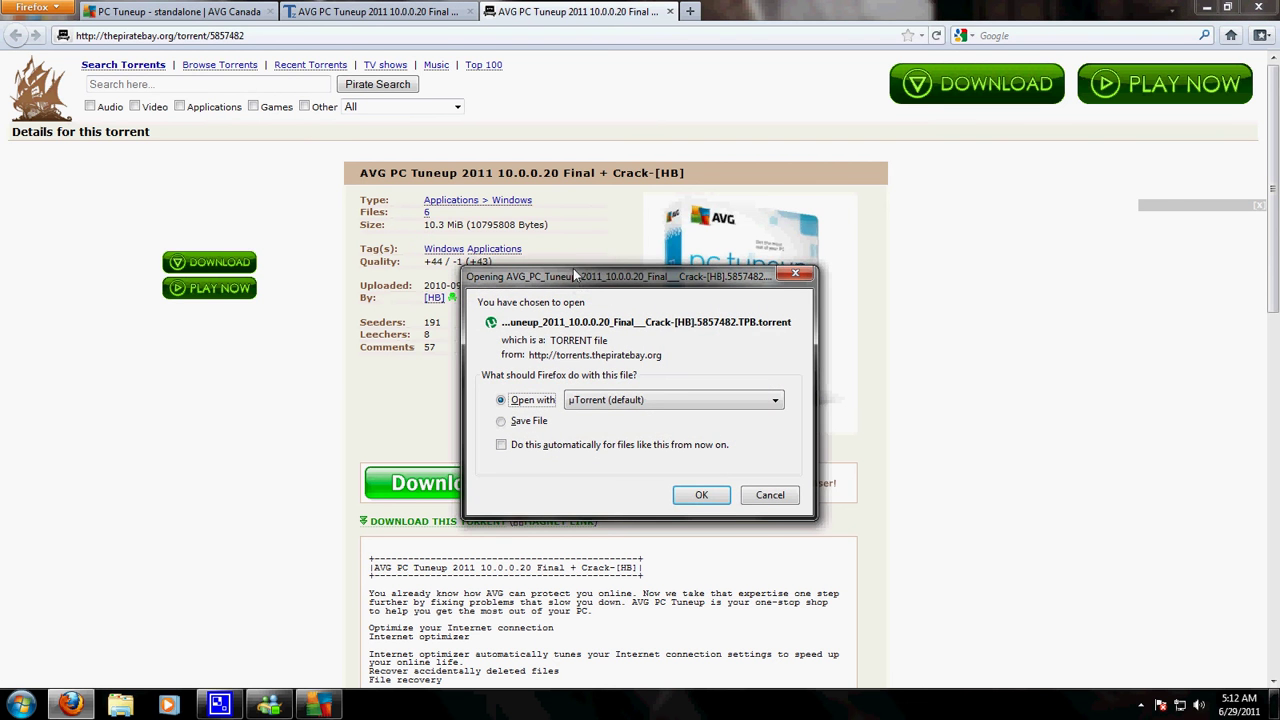
{"action": "left_click_drag", "start_coordinate": [573, 283], "coordinate": [549, 276]}
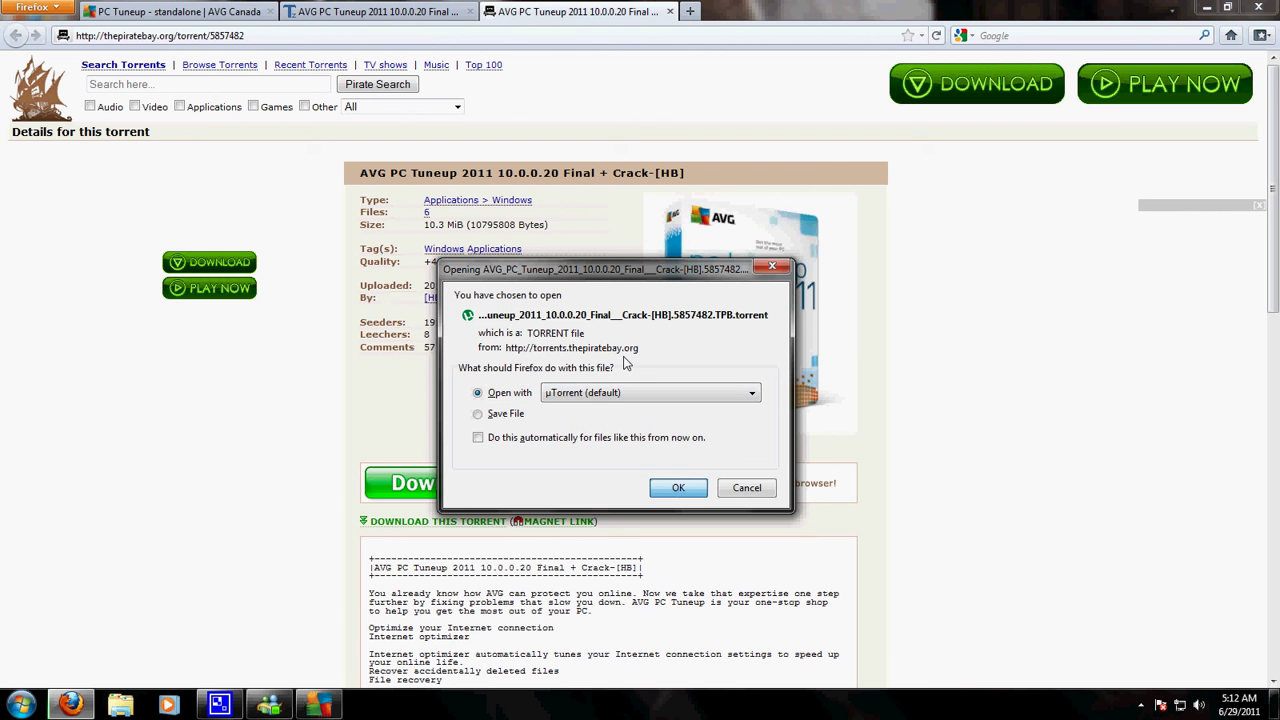
{"action": "key", "text": "Return"}
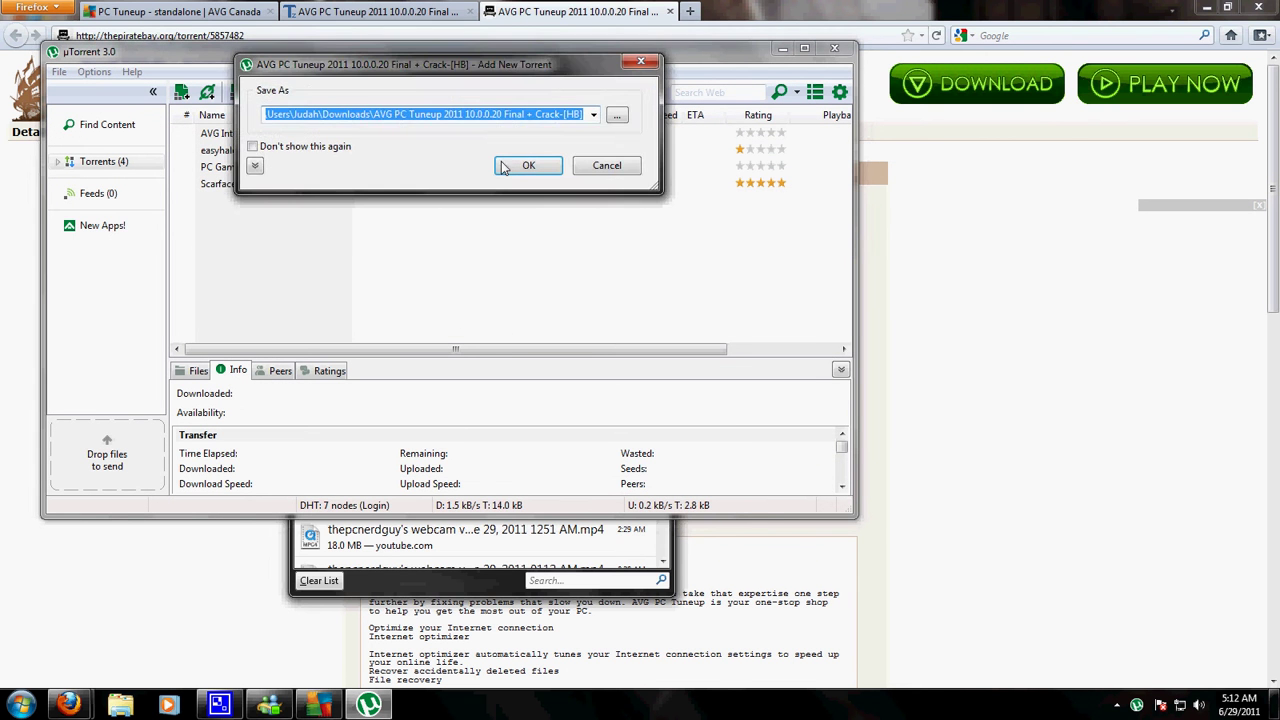
Step: Add the AVG PC Tuneup torrent with the Downloads location, Force Start it, and close µTorrent and Firefox downloads
{"action": "left_click", "coordinate": [528, 165]}
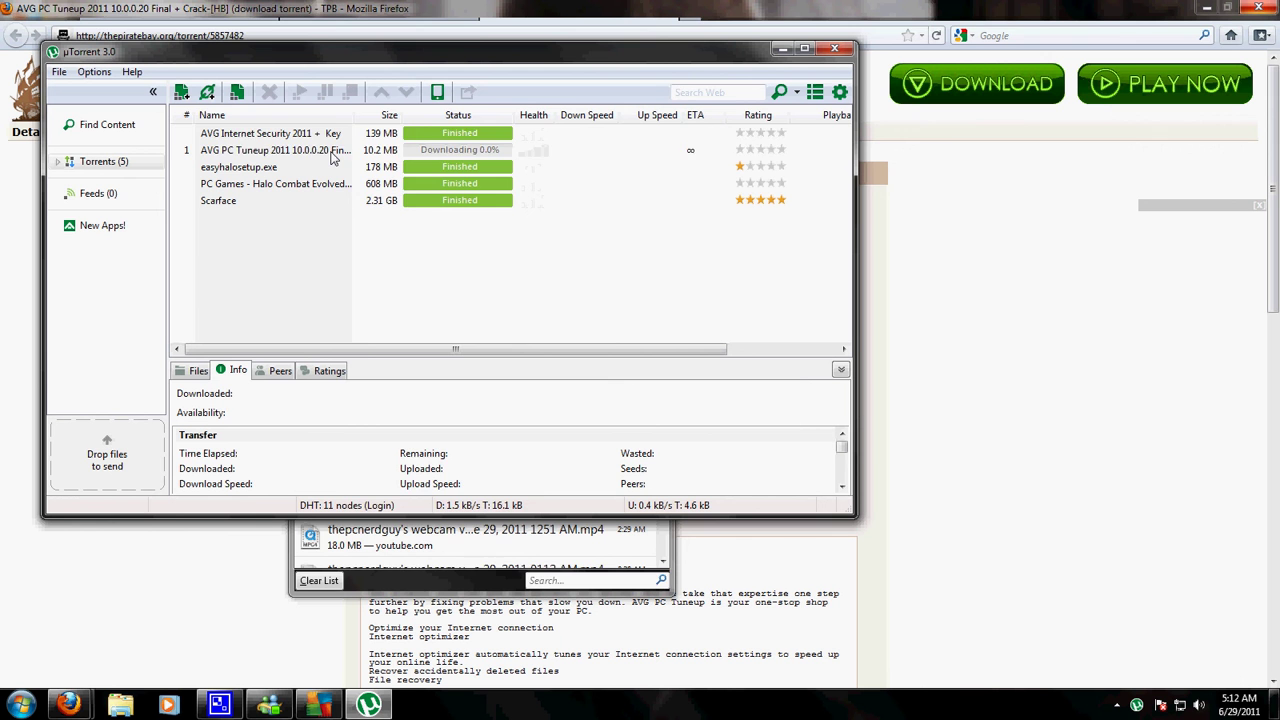
{"action": "left_click", "coordinate": [333, 157]}
{"action": "right_click", "coordinate": [333, 157]}
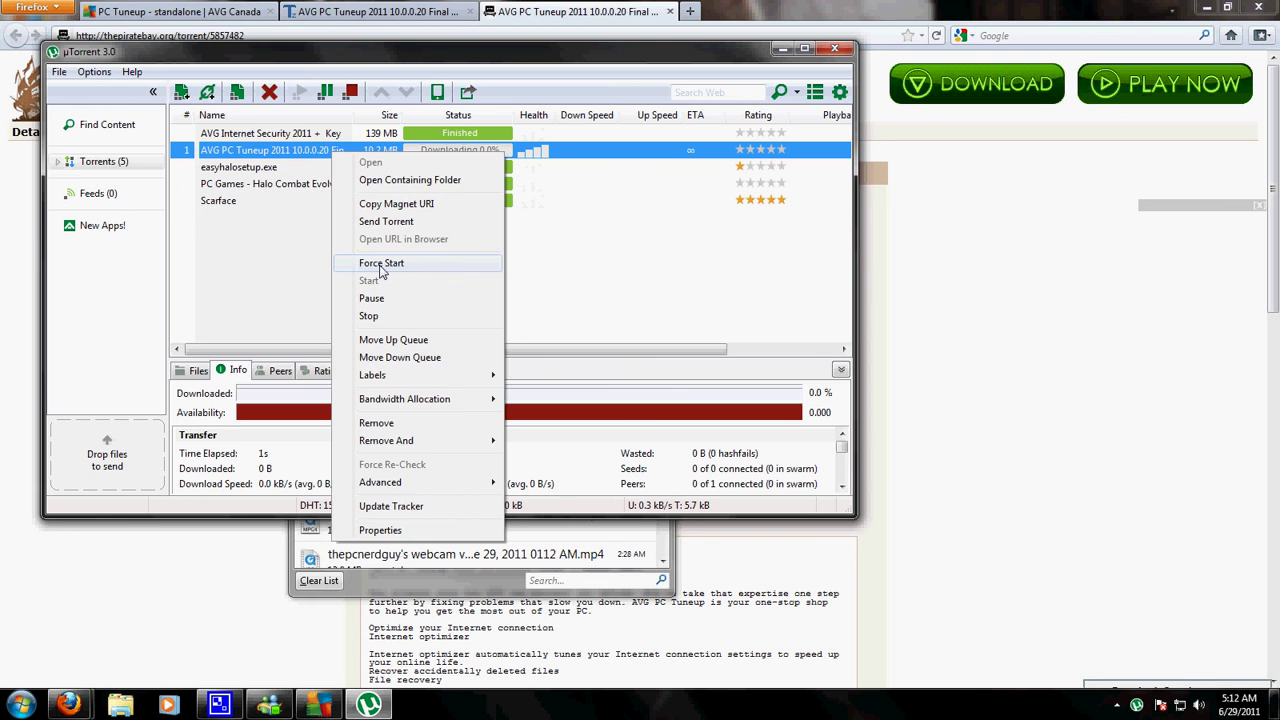
{"action": "left_click", "coordinate": [381, 265]}
{"action": "left_click", "coordinate": [836, 50]}
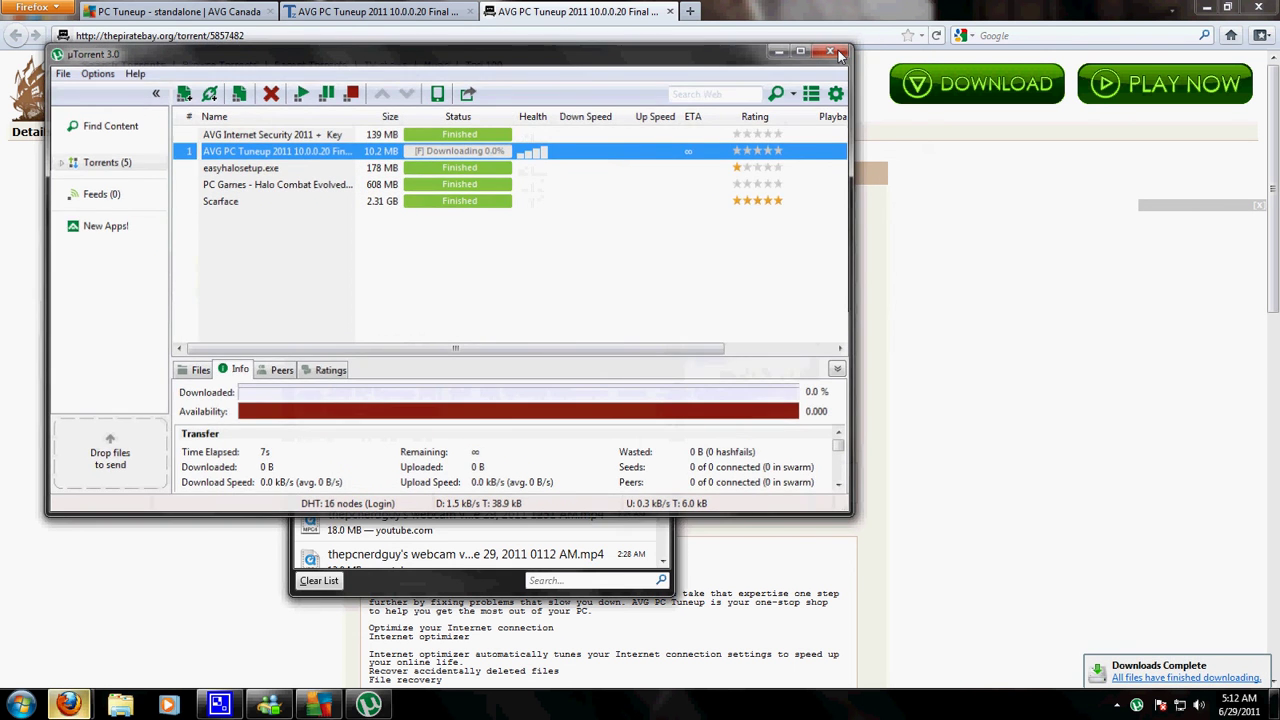
{"action": "left_click", "coordinate": [652, 368]}
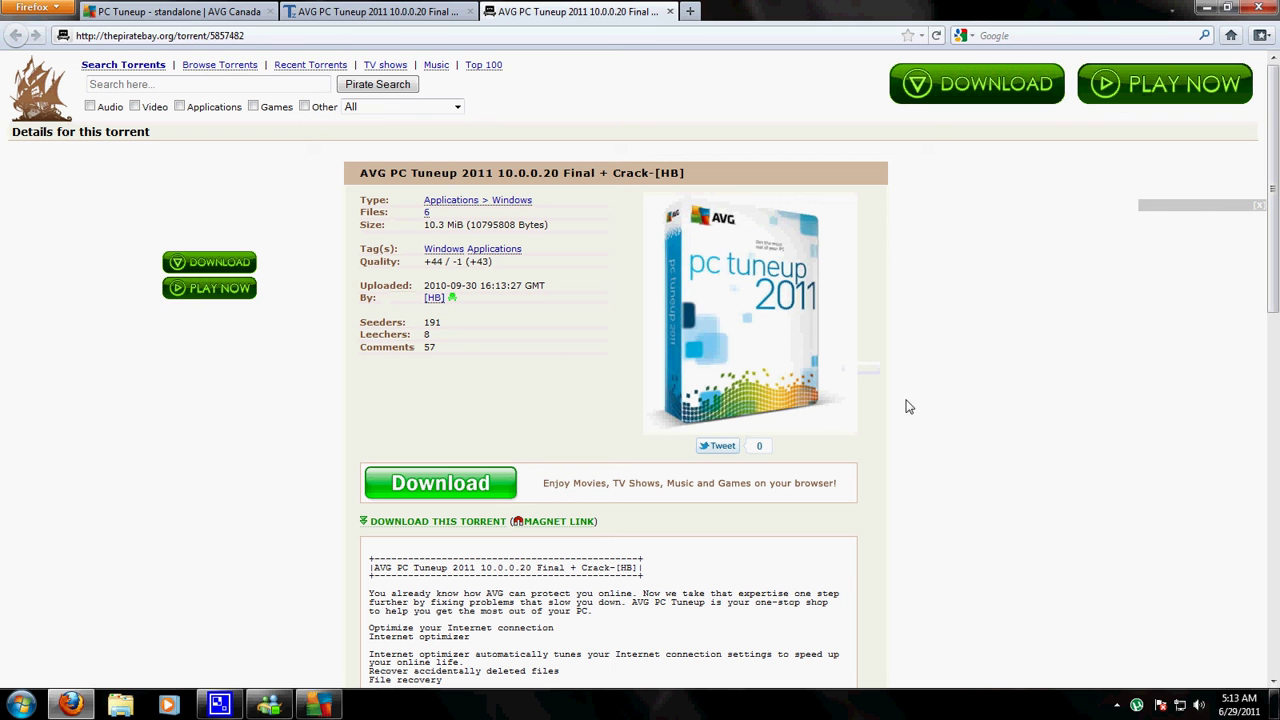
Step: Reopen µTorrent from the tray to check download progress, then close it
{"action": "left_click", "coordinate": [1140, 706]}
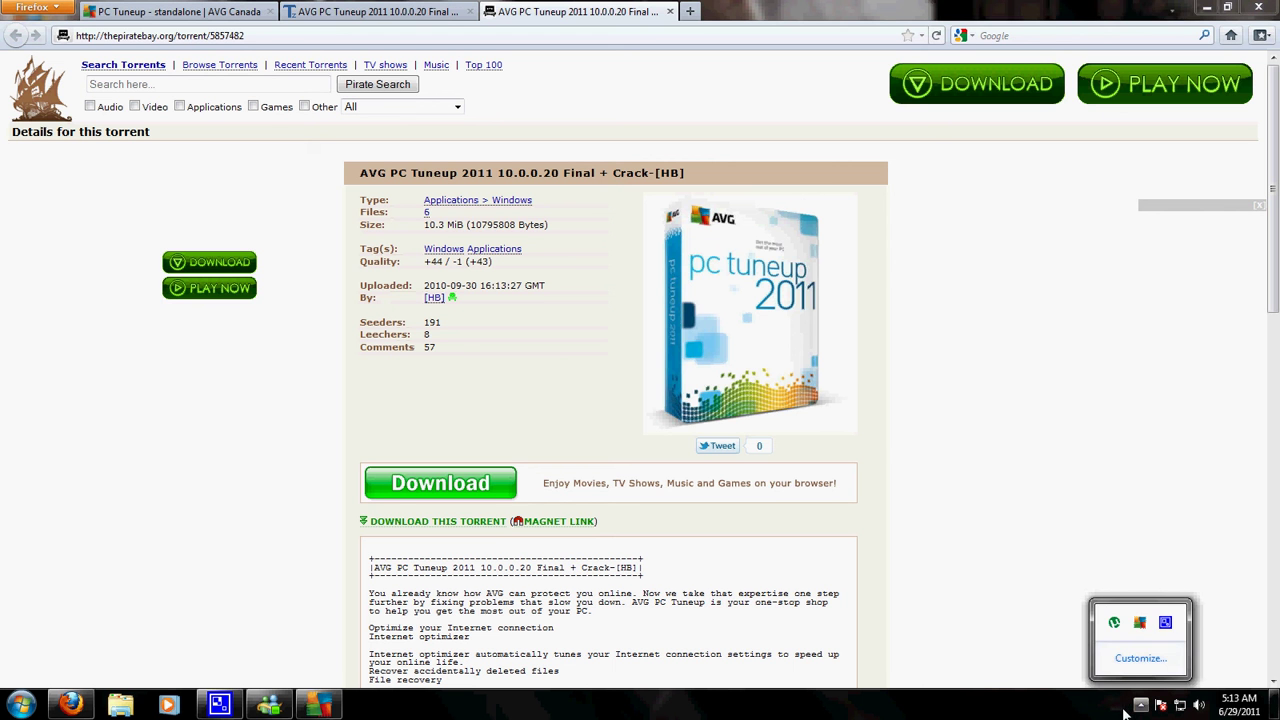
{"action": "left_click", "coordinate": [1142, 706]}
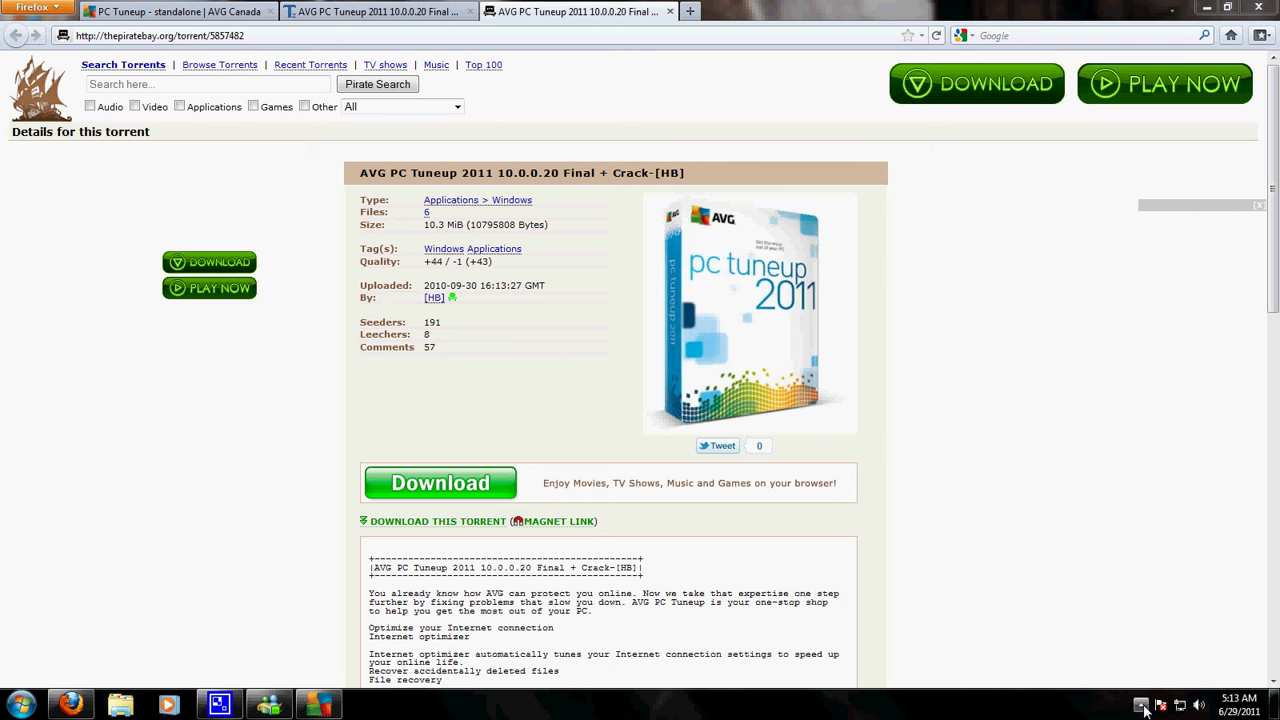
{"action": "left_click", "coordinate": [1142, 706]}
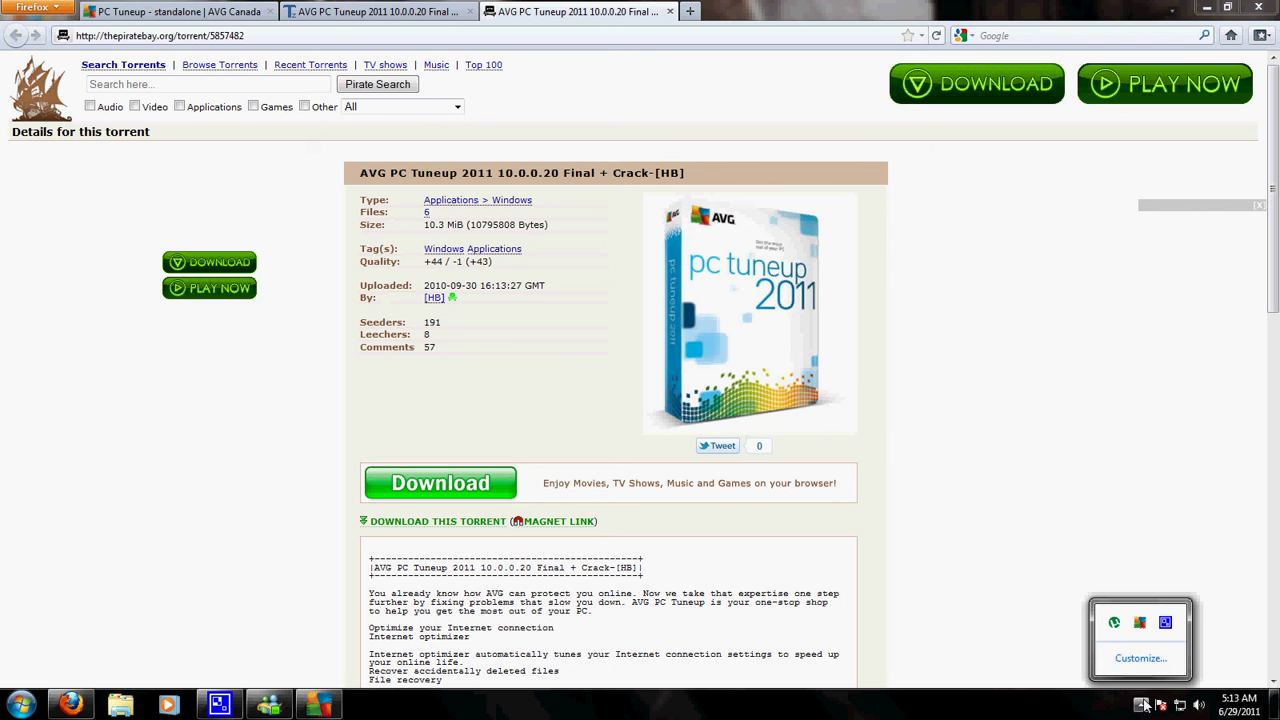
{"action": "left_click", "coordinate": [1115, 623]}
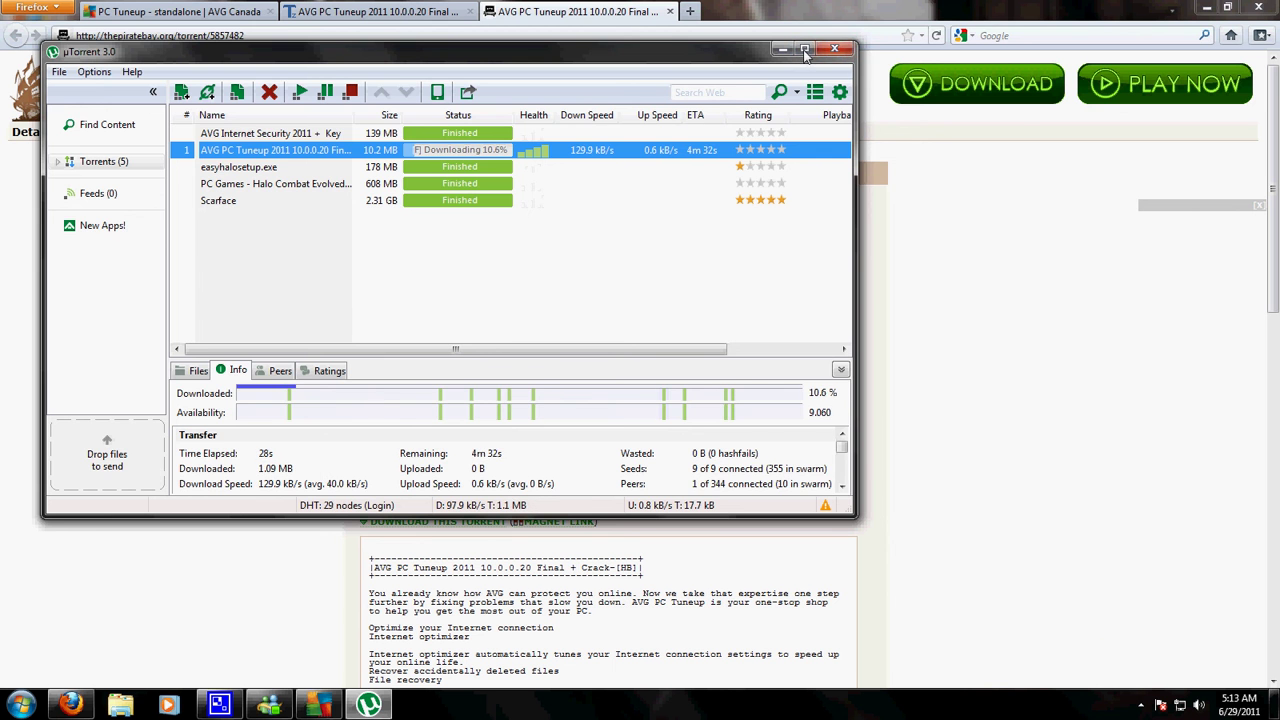
{"action": "left_click", "coordinate": [835, 50]}
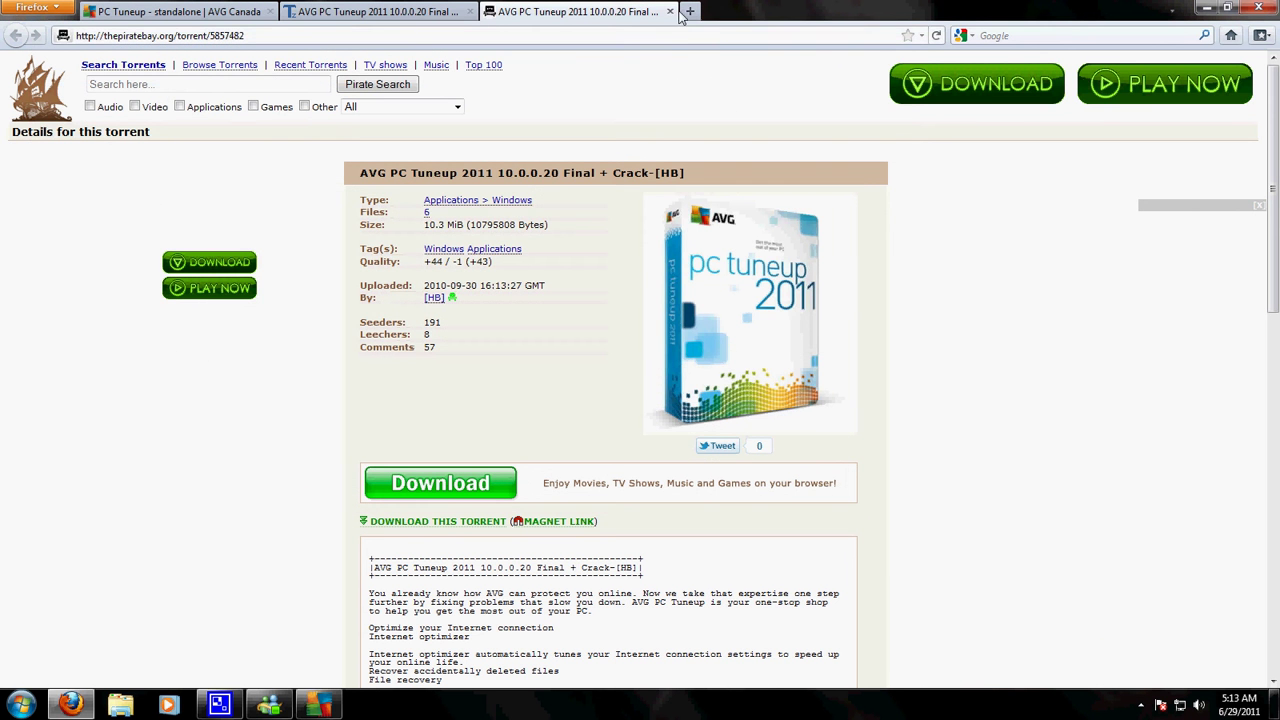
Step: Scroll up and down the Pirate Bay torrent details page to review its 57 comments
{"action": "scroll", "coordinate": [310, 311], "scroll_direction": "down", "scroll_amount": 15}
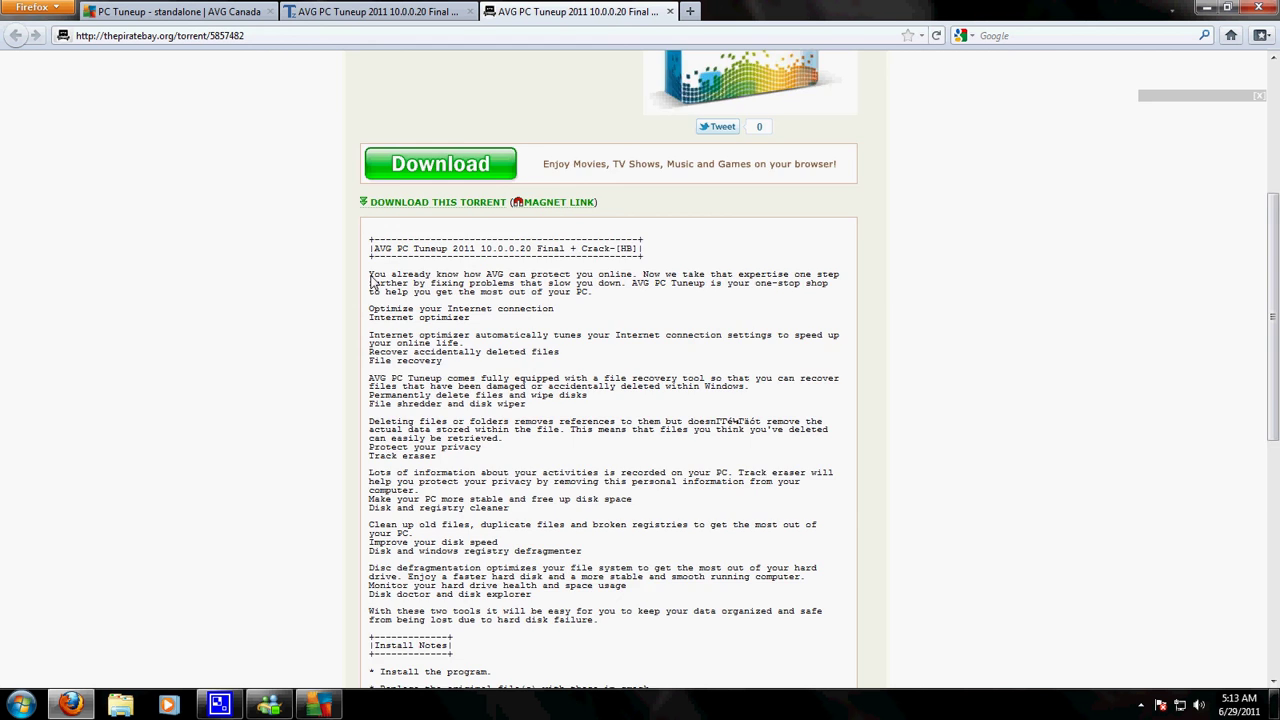
{"action": "scroll", "coordinate": [310, 311], "scroll_direction": "up", "scroll_amount": 15}
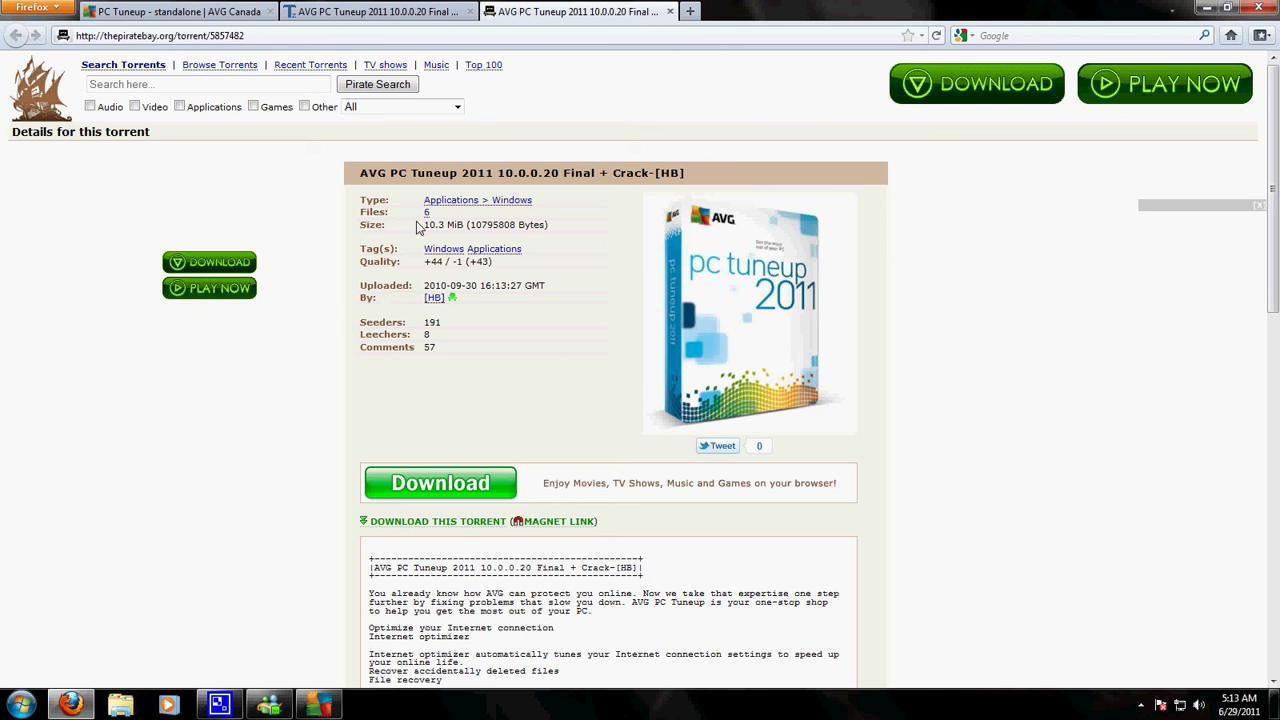
{"action": "scroll", "coordinate": [318, 290], "scroll_direction": "down", "scroll_amount": 15}
{"action": "scroll", "coordinate": [316, 290], "scroll_direction": "up", "scroll_amount": 10}
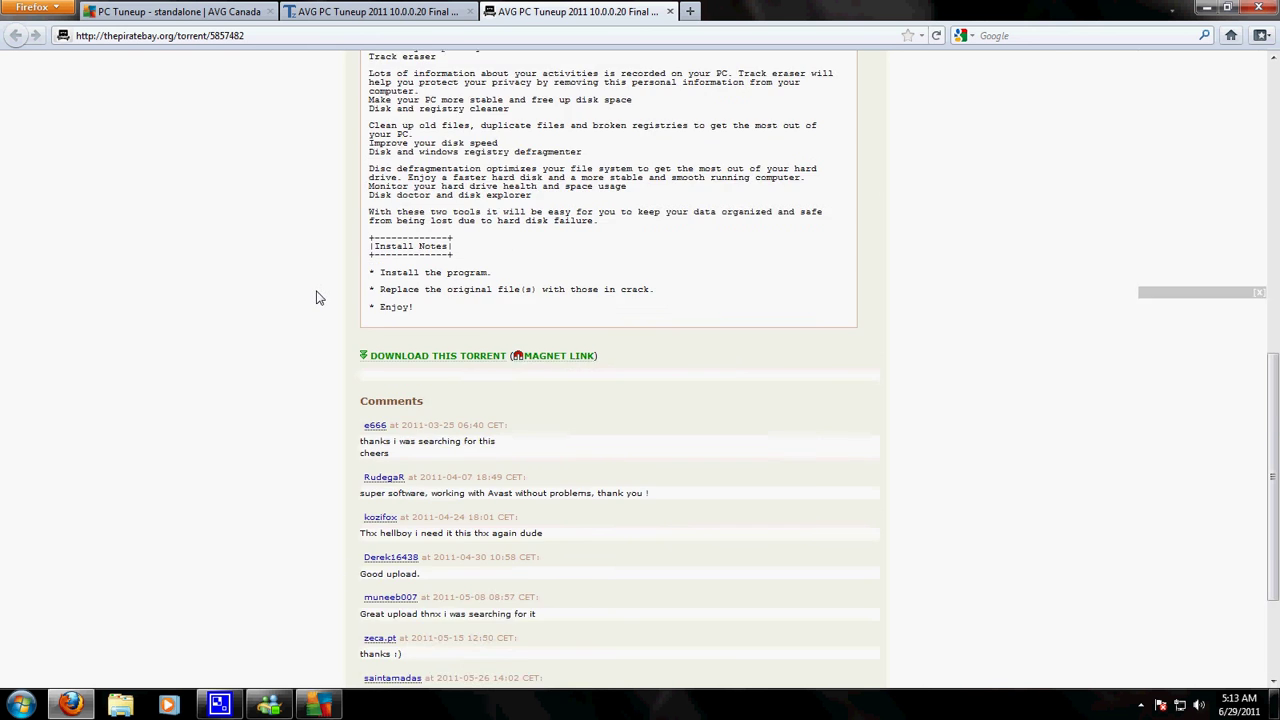
{"action": "scroll", "coordinate": [316, 297], "scroll_direction": "up", "scroll_amount": 5}
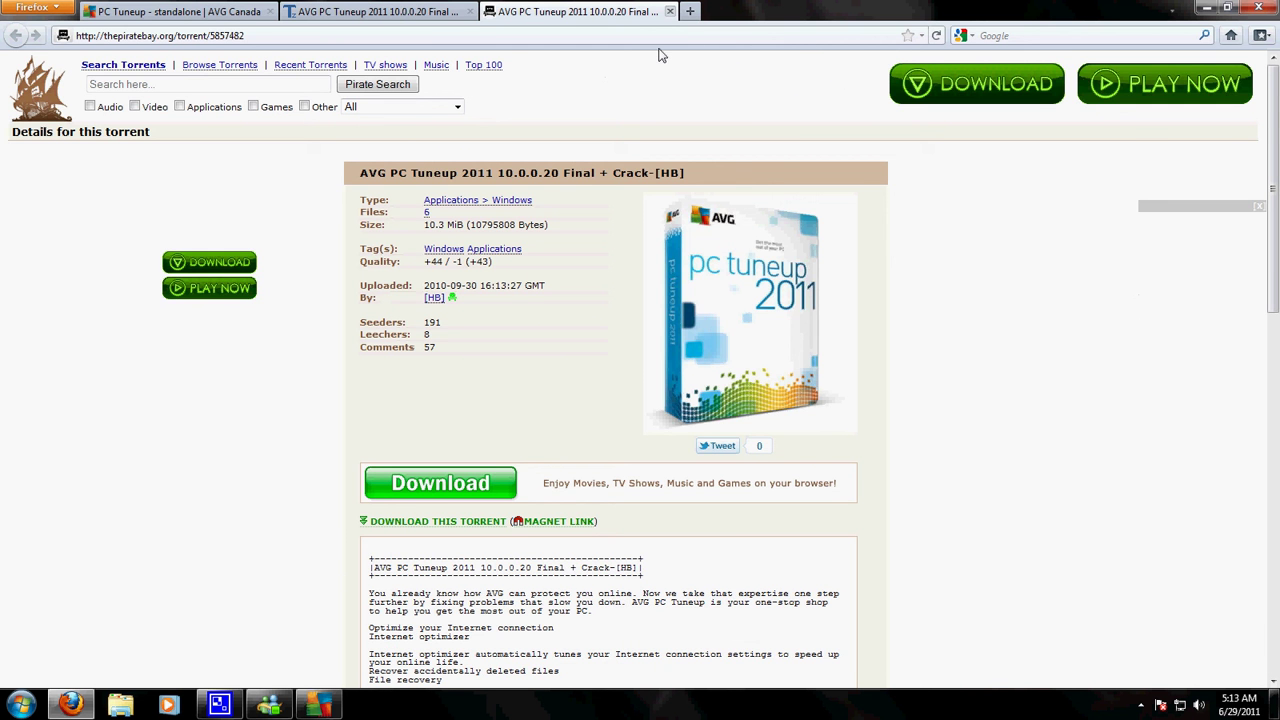
{"action": "scroll", "coordinate": [378, 313], "scroll_direction": "down", "scroll_amount": 3}
{"action": "scroll", "coordinate": [340, 330], "scroll_direction": "down", "scroll_amount": 10}
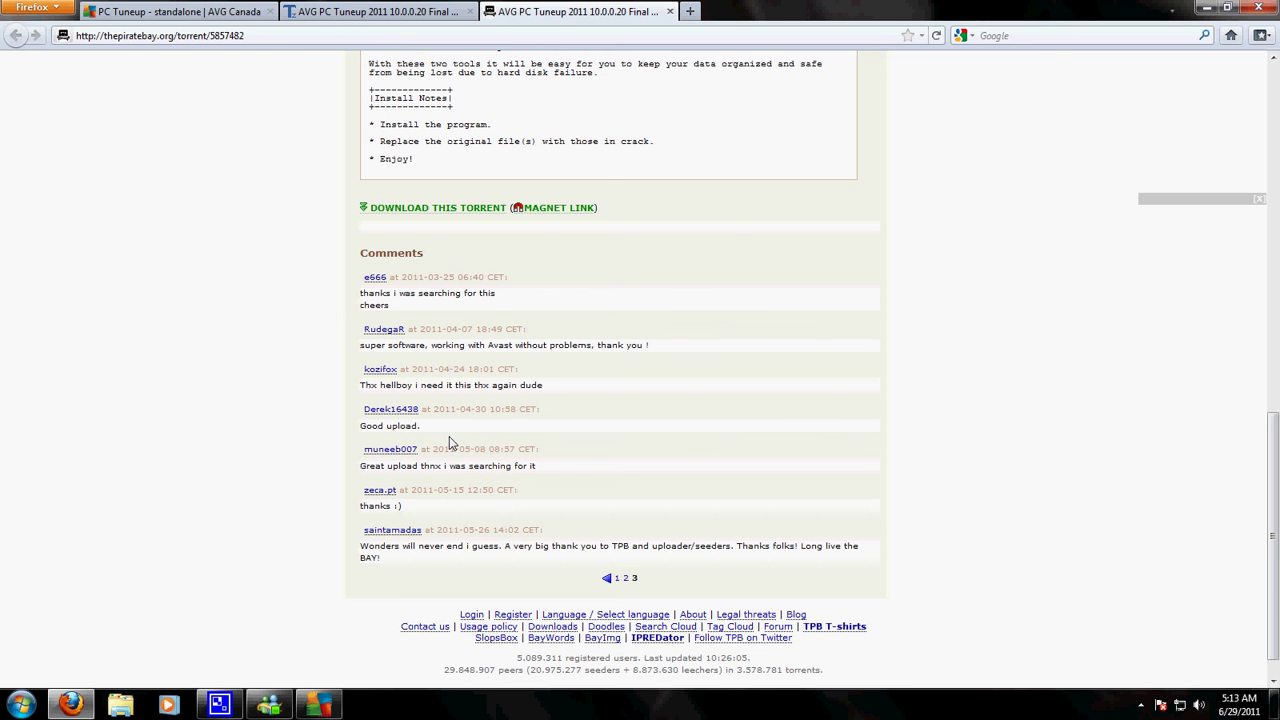
{"action": "scroll", "coordinate": [603, 383], "scroll_direction": "up", "scroll_amount": 10}
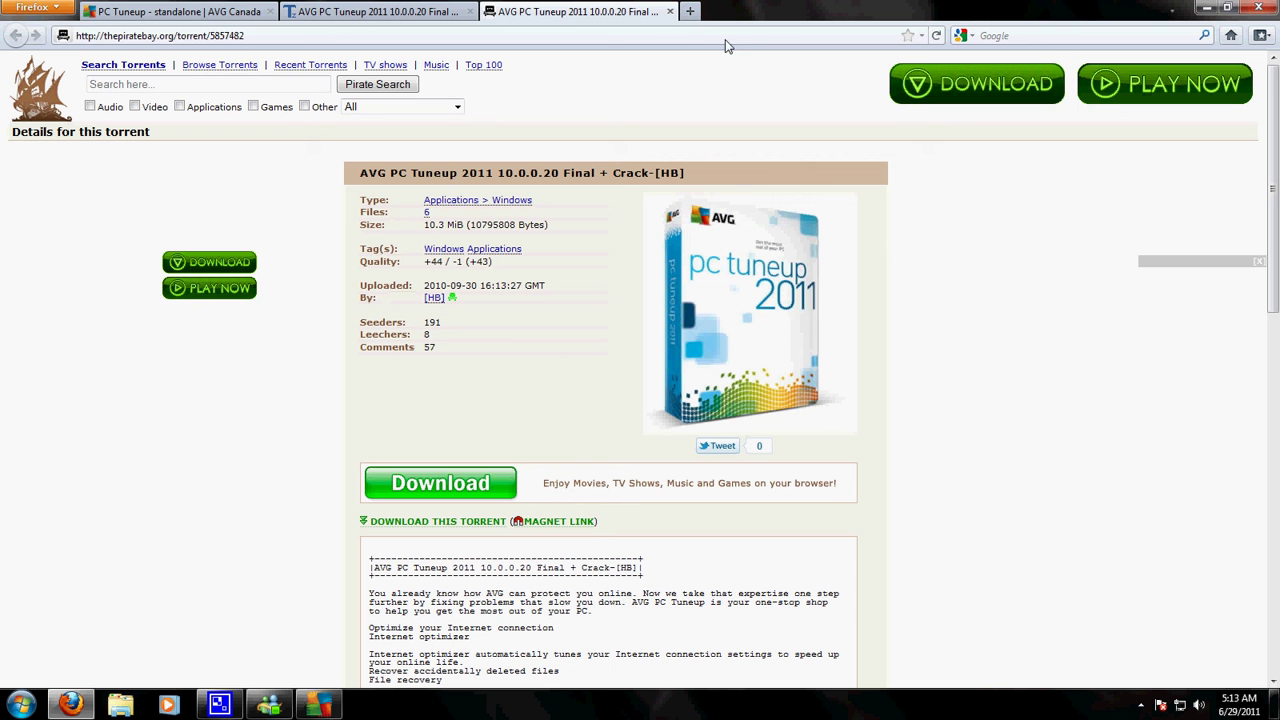
Step: Close the Pirate Bay and Torrentz tabs and exit Firefox to reveal AVG's PC Analyzer results
{"action": "left_click", "coordinate": [671, 12]}
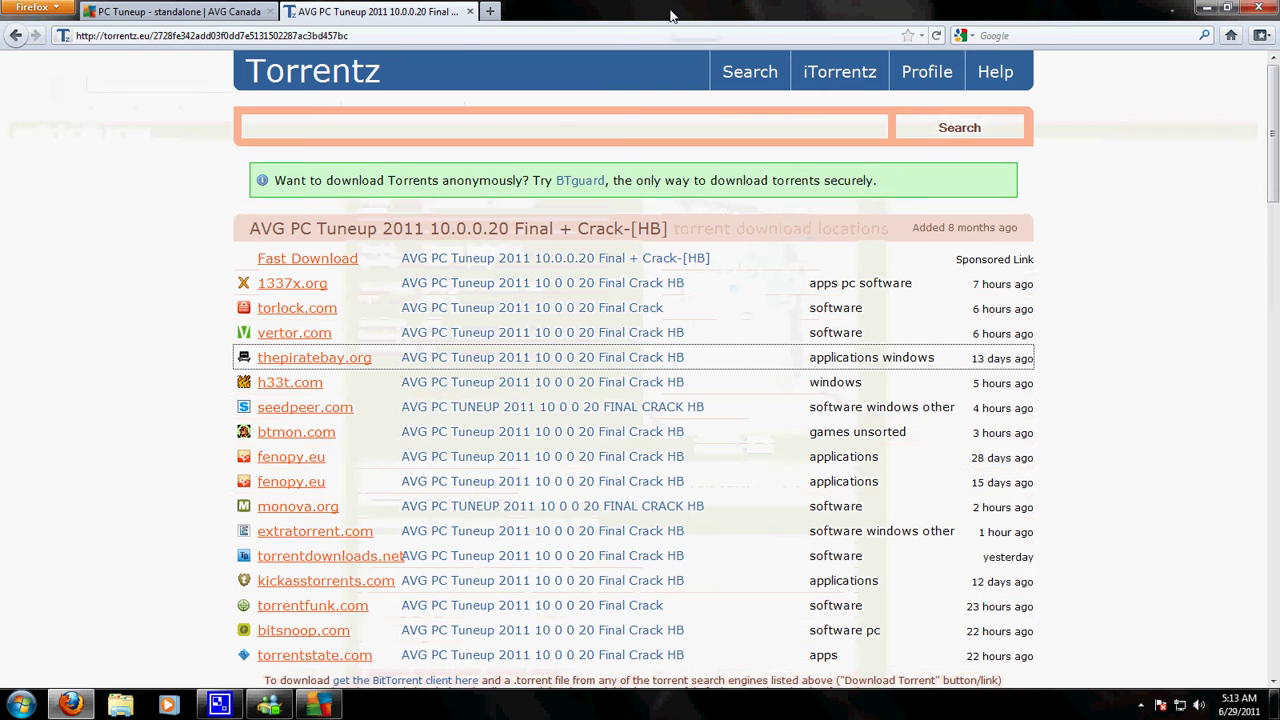
{"action": "left_click", "coordinate": [470, 12]}
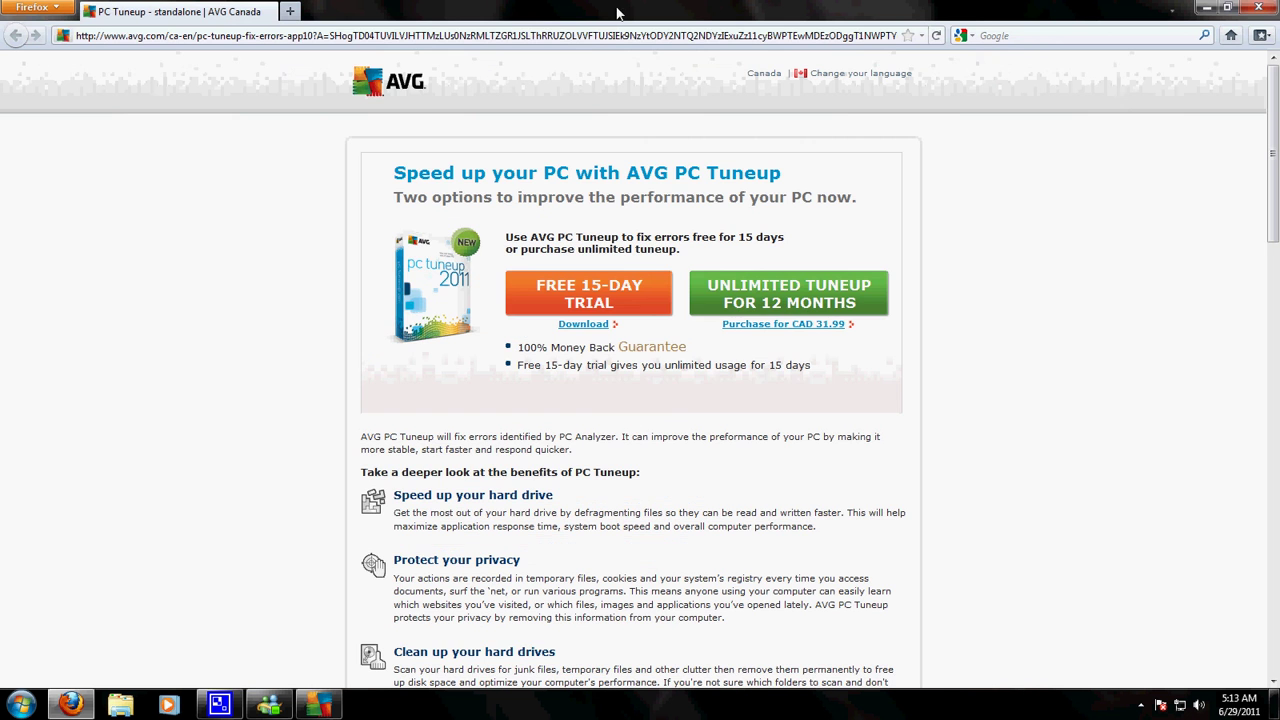
{"action": "left_click", "coordinate": [1257, 9]}
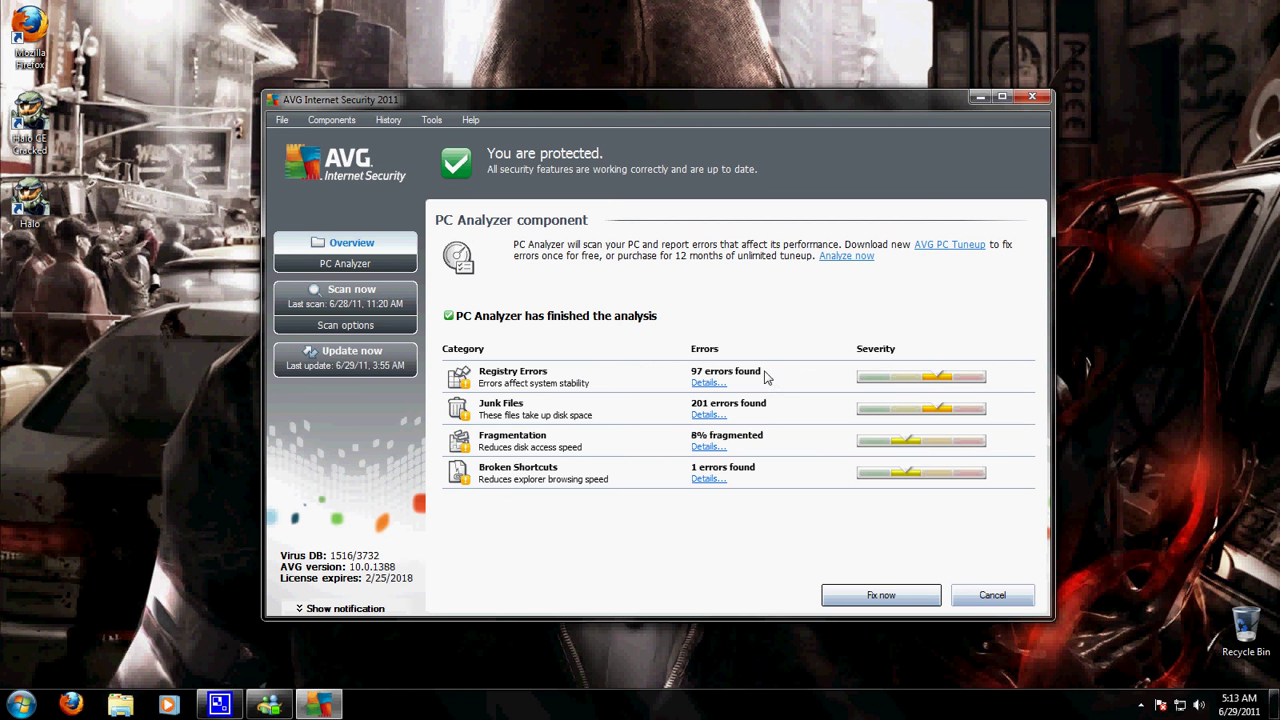